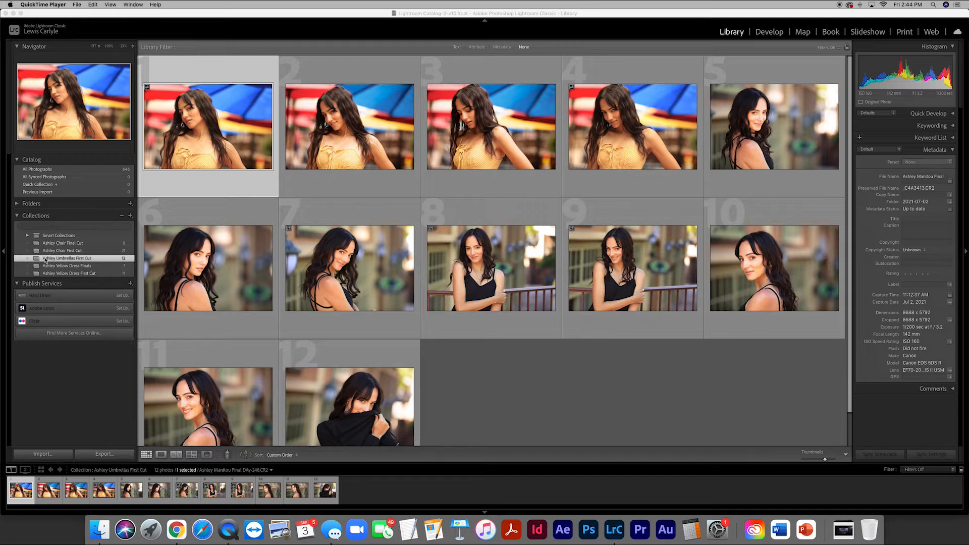
- Create a new collection named with the model's first name followed by "Umbrella Final Cut"
left_click(476, 349)
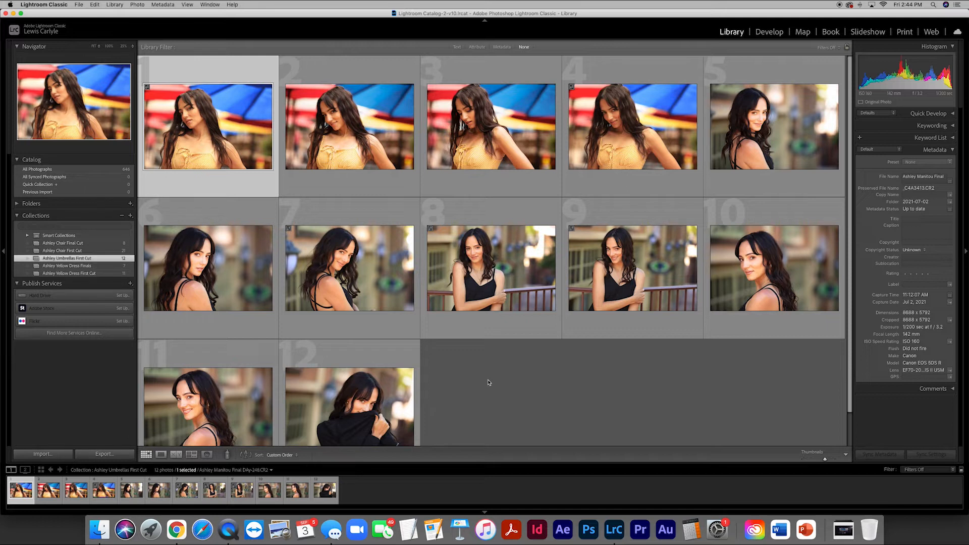
left_click(131, 216)
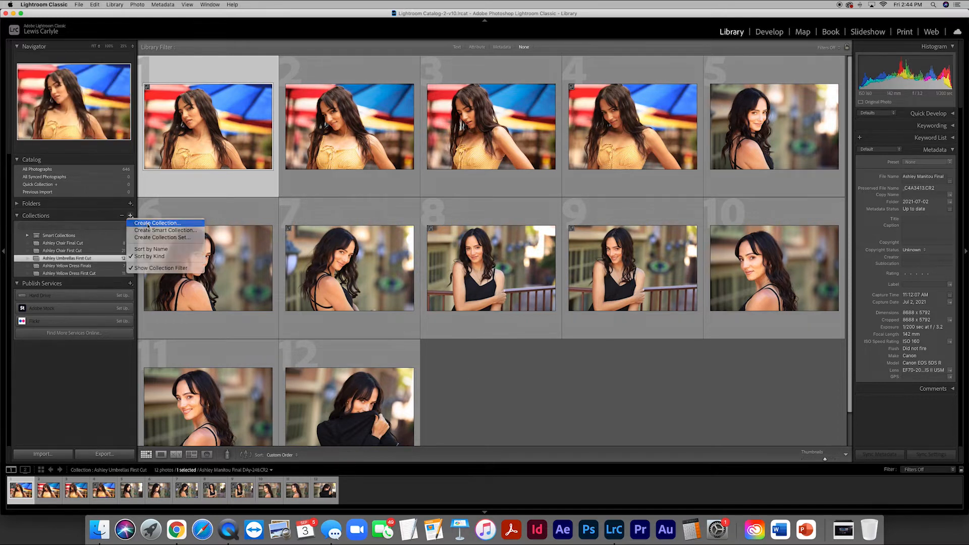
left_click(147, 224)
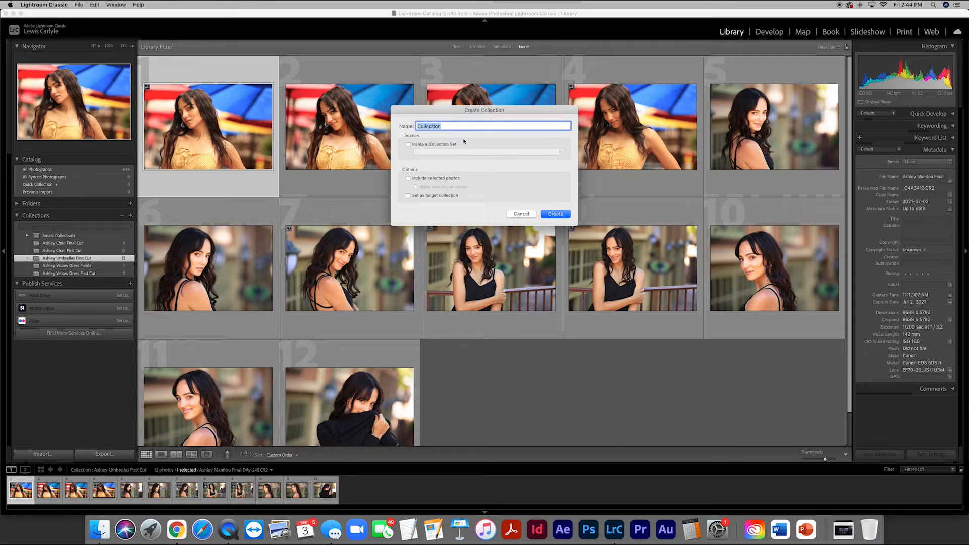
type("Ashley Umbrella Final Cut")
left_click(554, 214)
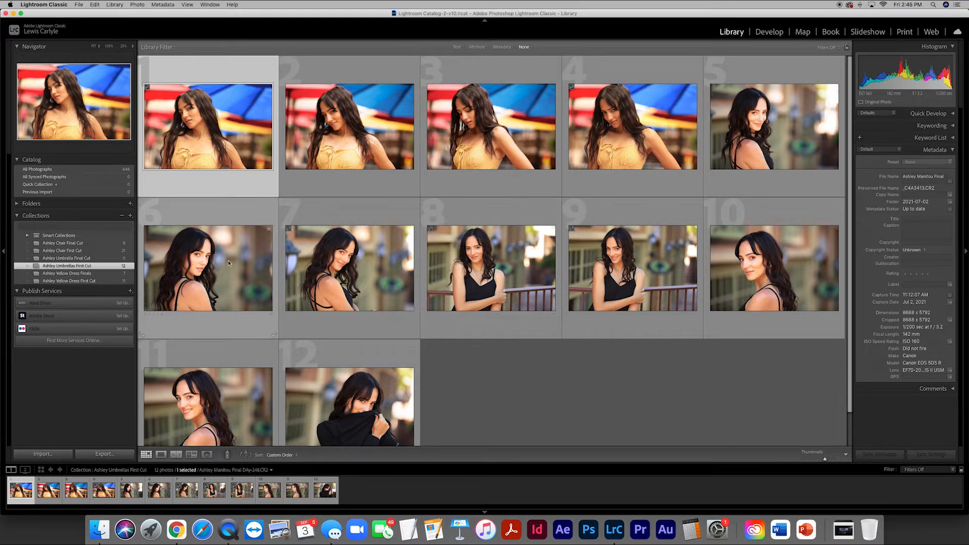
- Enlarge the first photo and compare the opening yellow-dress umbrella shots one by one
double_click(227, 140)
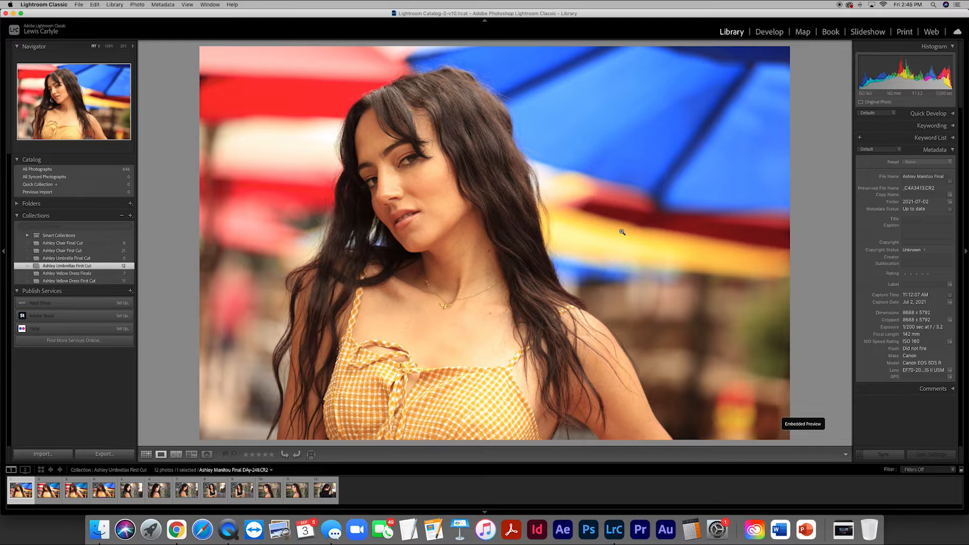
key("Right")
key("Right")
key("Right")
key("Left")
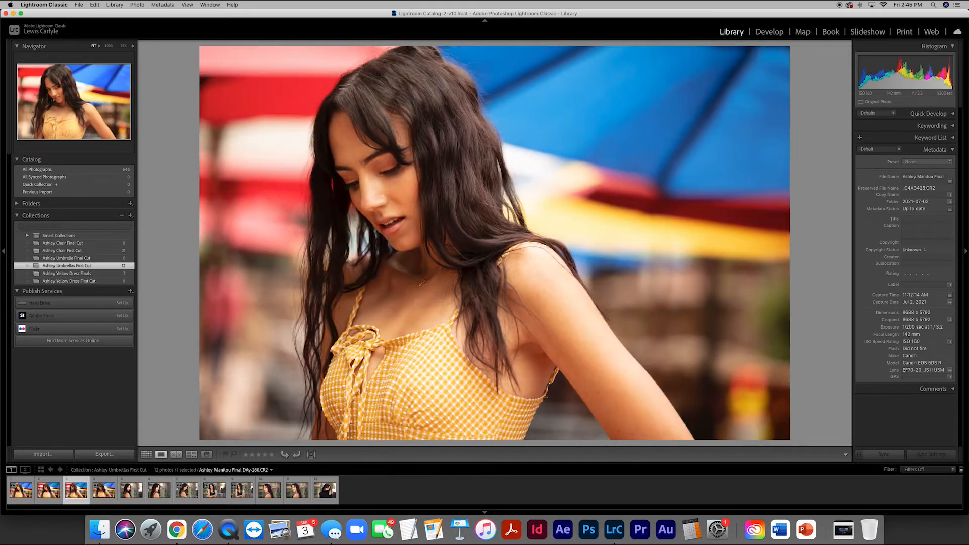
key("Left")
key("Left")
key("Right")
key("Right")
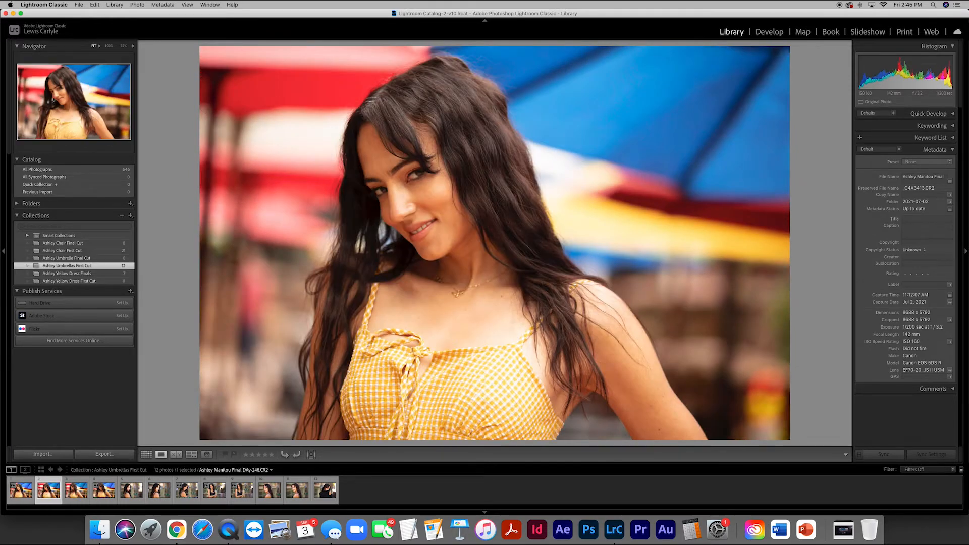
key("Left")
key("Left")
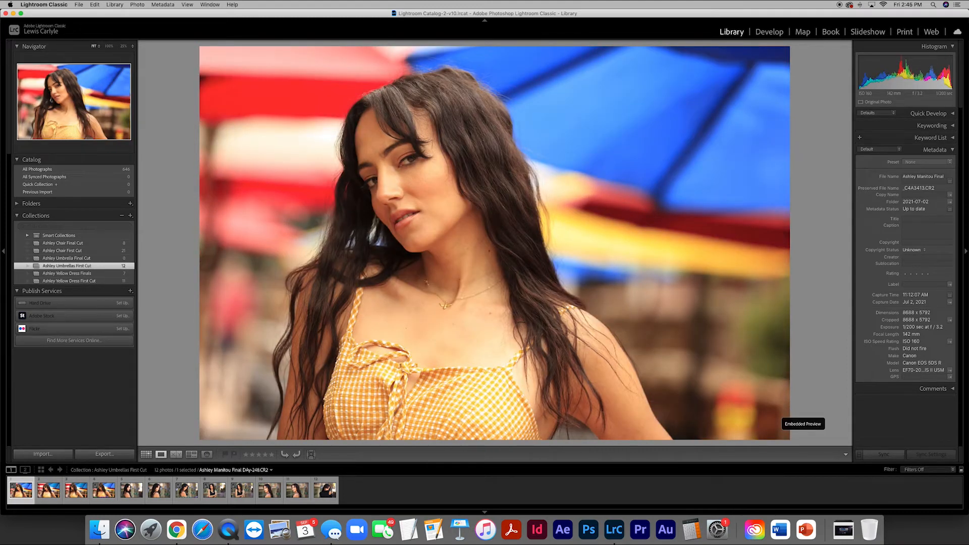
- Add the second and third umbrella photos to the Quick Collection
key("Right")
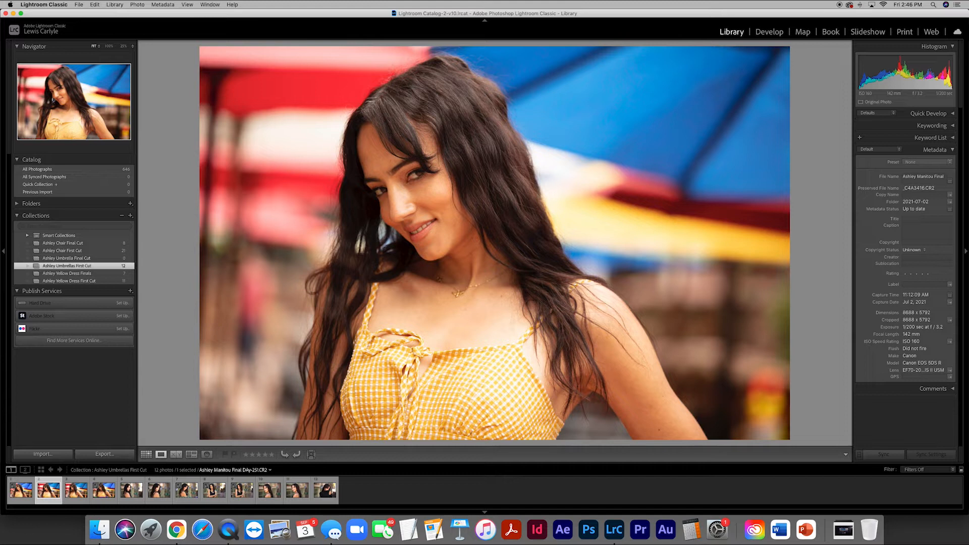
key("b")
key("Right")
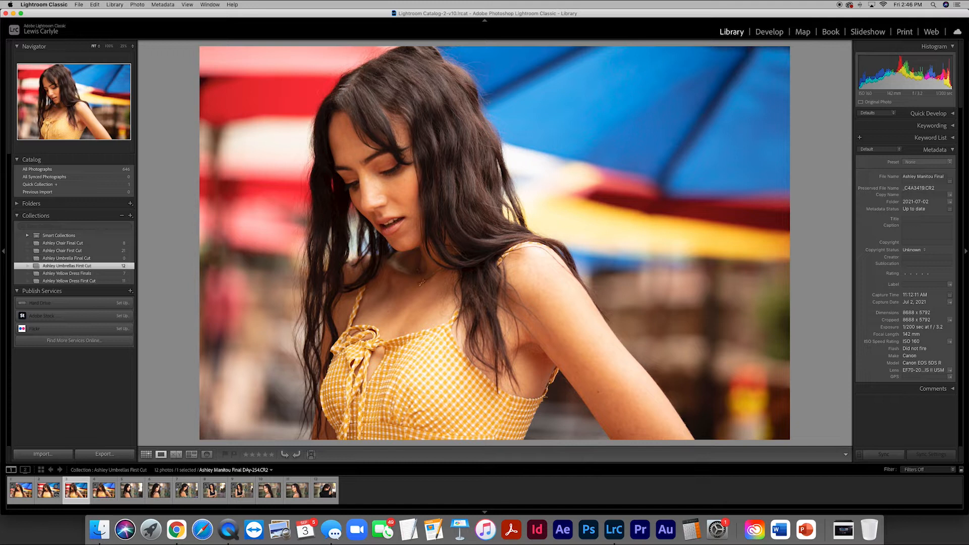
key("b")
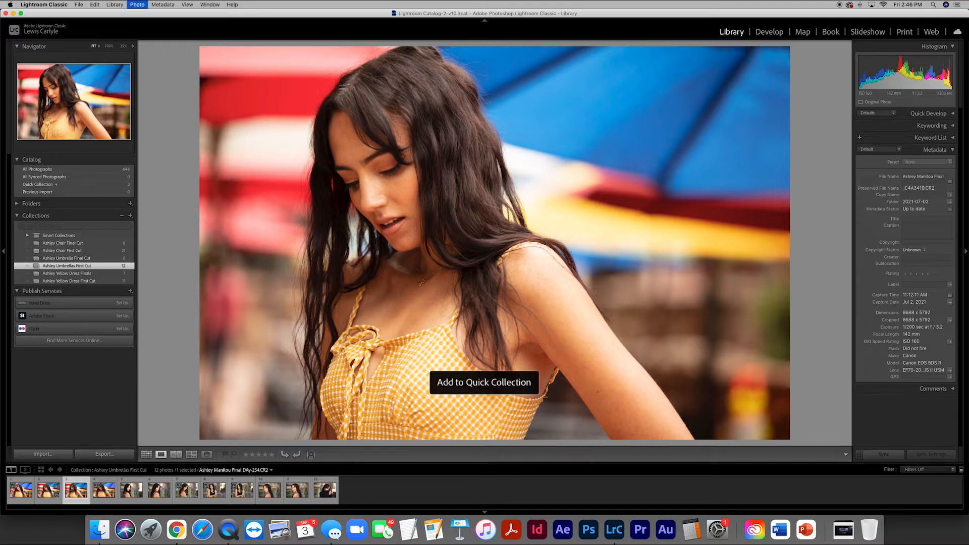
- Compare the fourth umbrella photo with the two before it and review the black-top portraits that follow
key("Right")
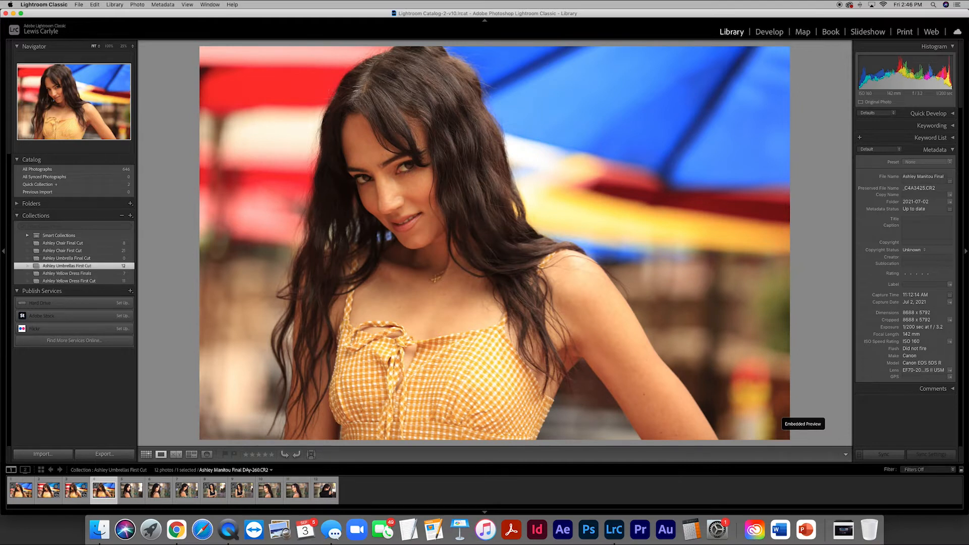
key("Left")
key("Left")
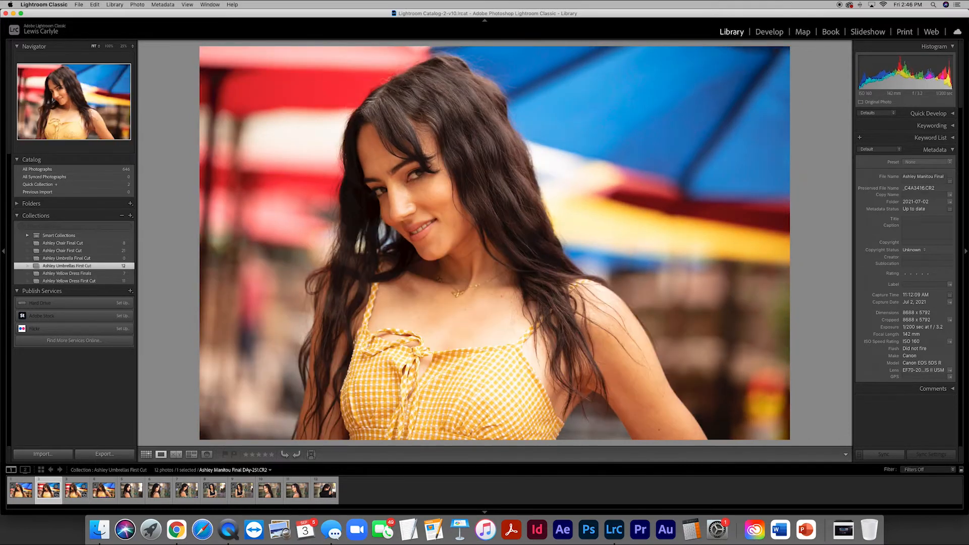
key("Right")
key("Right")
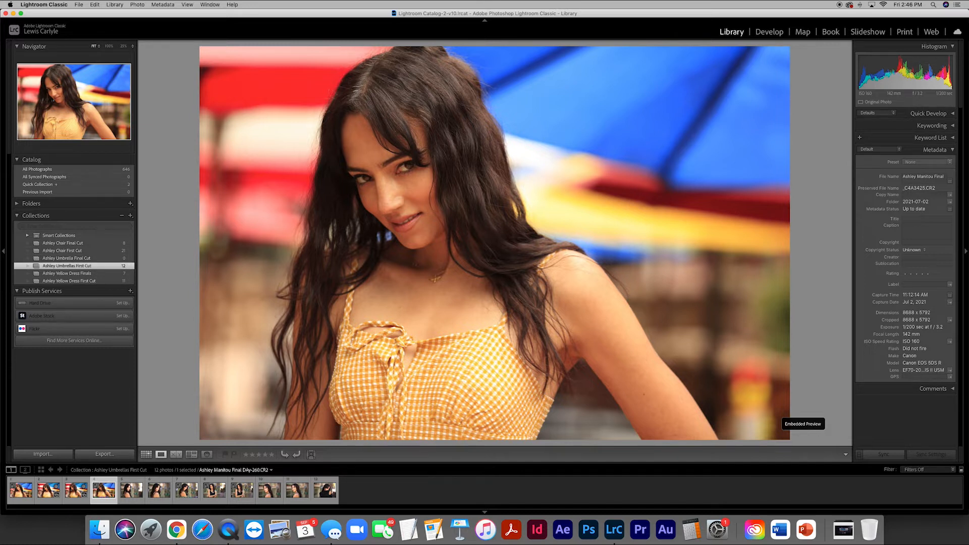
key("Right")
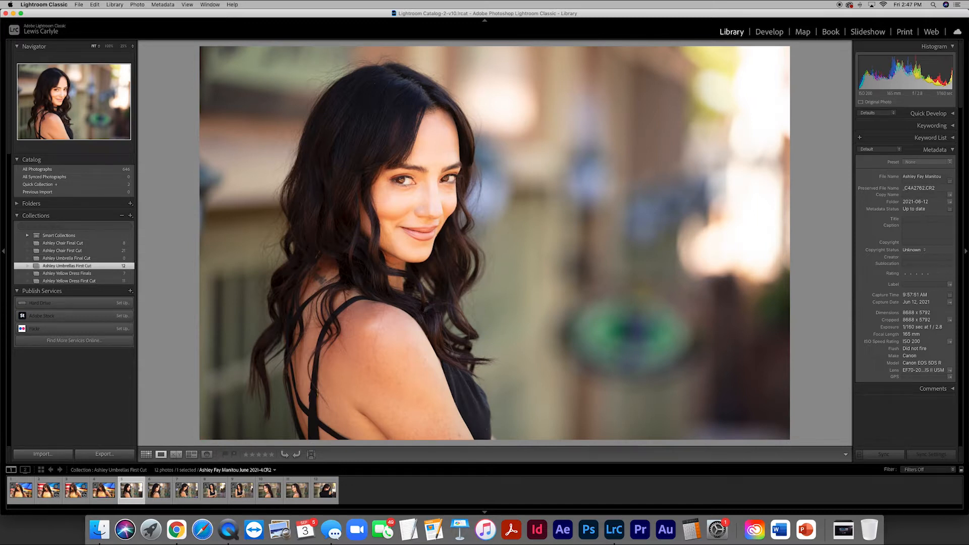
key("Right")
key("Right")
key("Right")
key("Right")
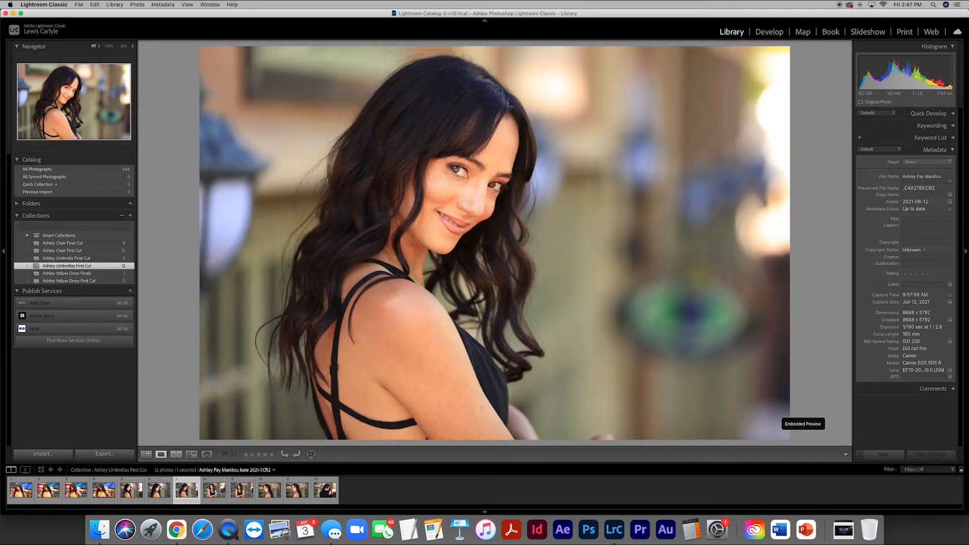
key("Right")
key("Right")
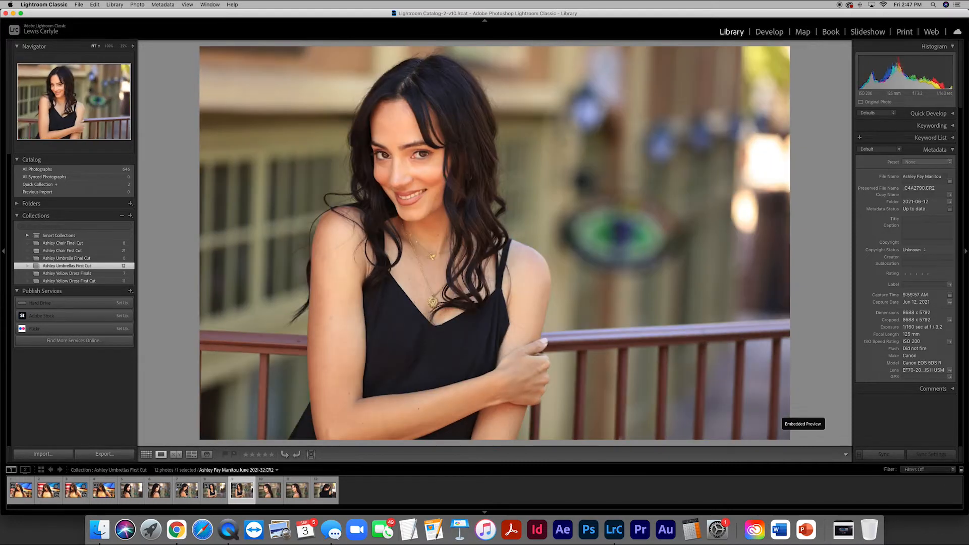
key("Right")
key("Left")
key("Left")
key("Left")
key("Left")
key("Left")
key("Left")
key("Left")
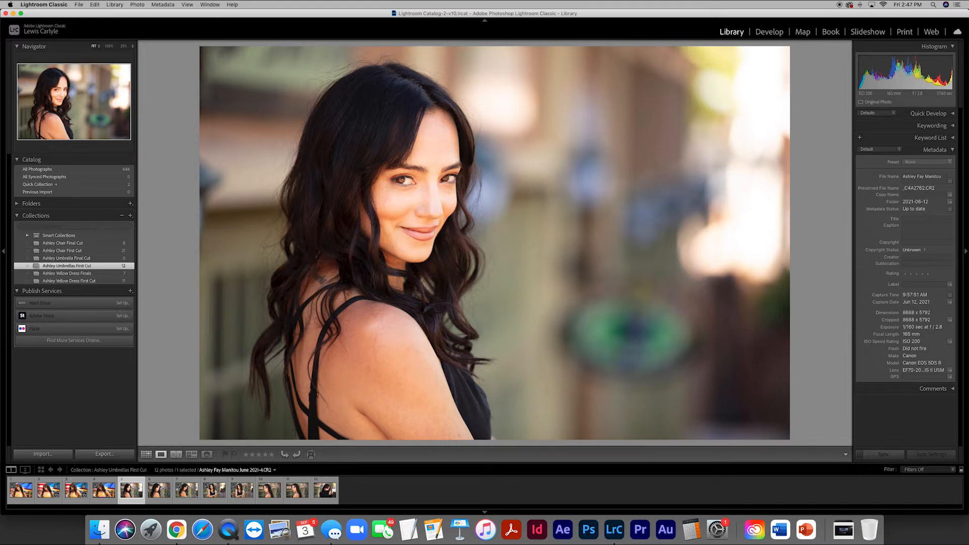
- Add the fifth, sixth and seventh photos, the first three black-top portraits, to the Quick Collection
key("b")
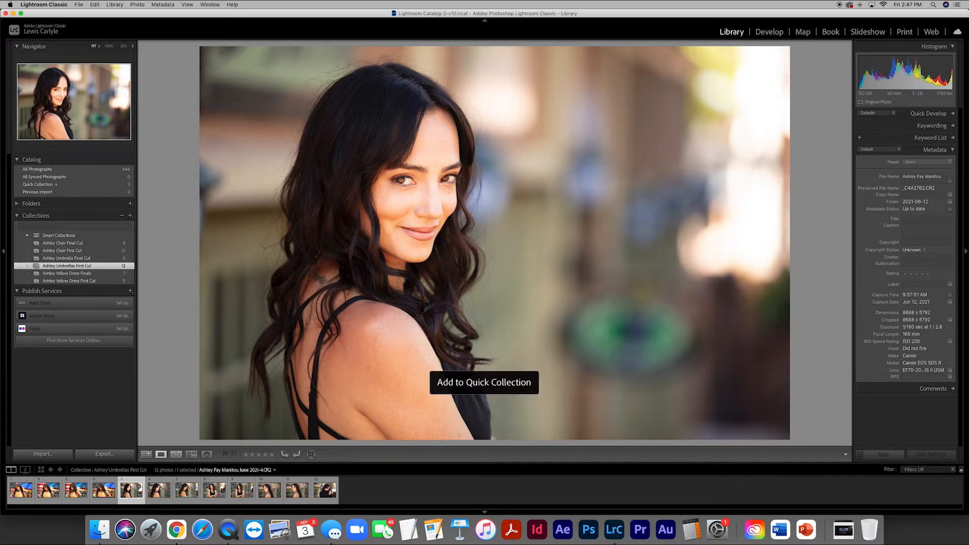
key("Right")
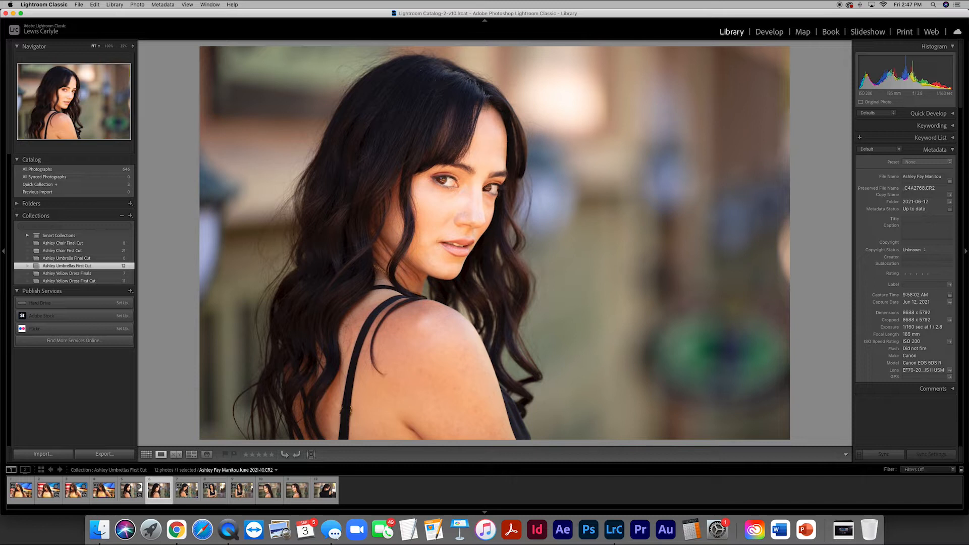
key("b")
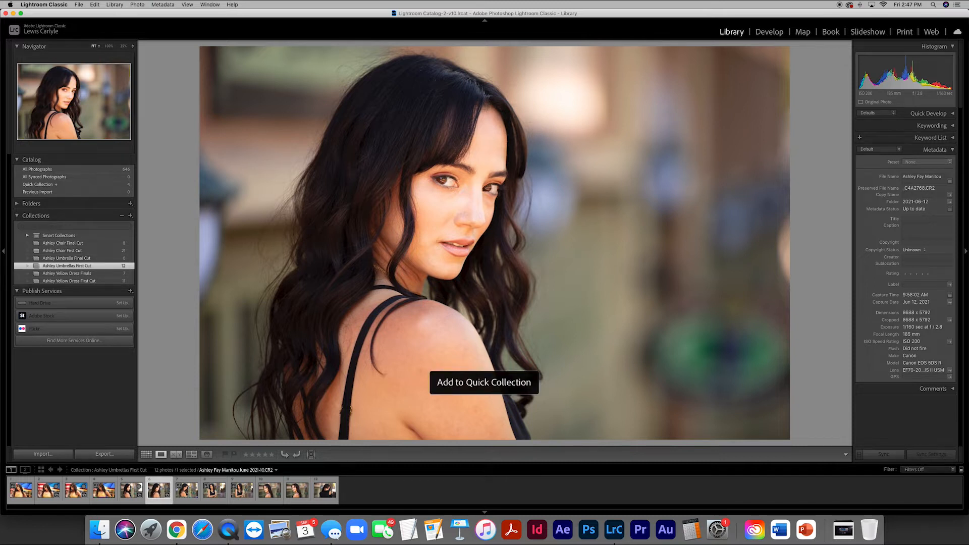
key("Right")
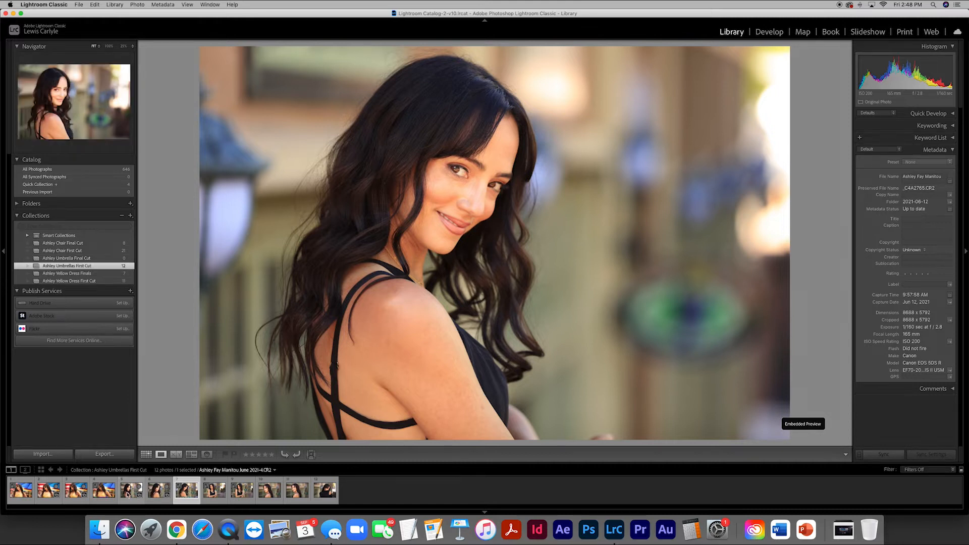
left_click(127, 495)
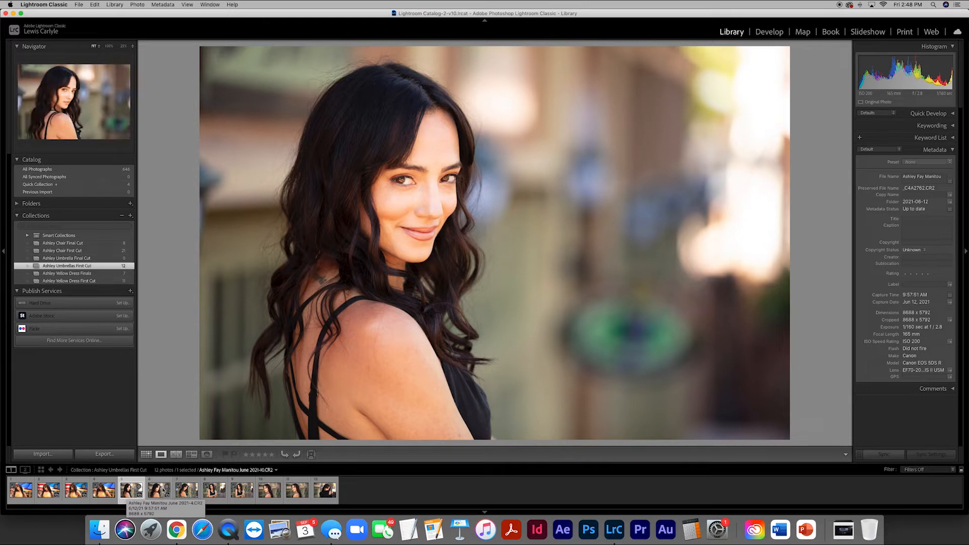
left_click(186, 490)
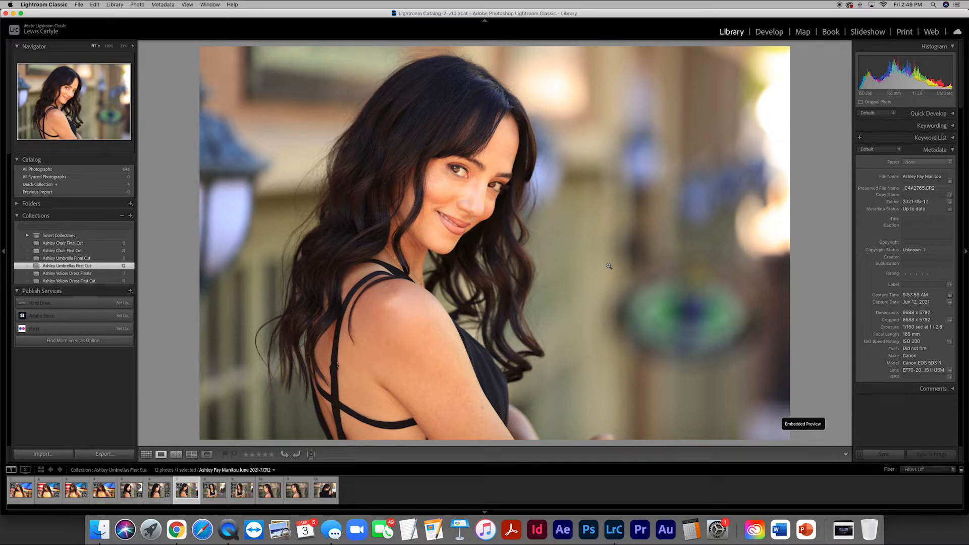
key("b")
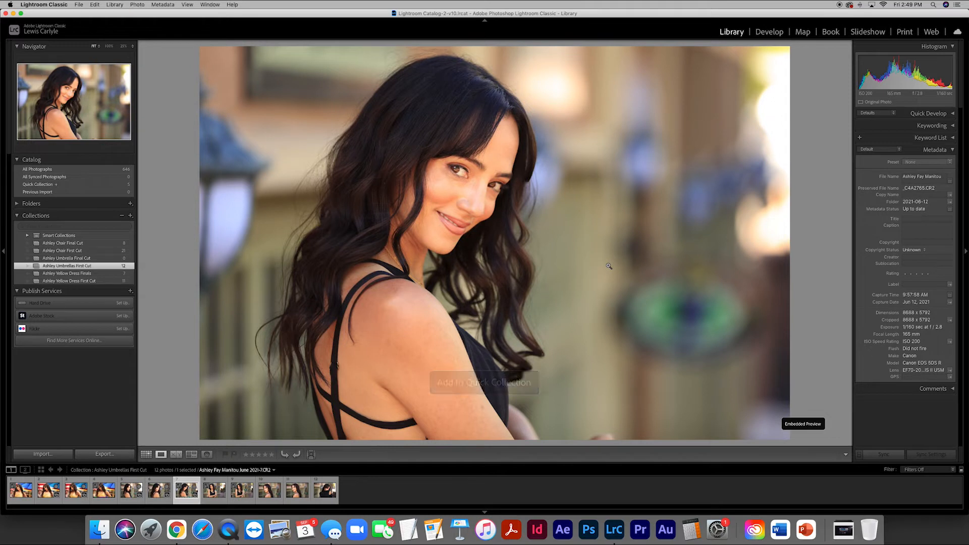
- Skip the eighth to tenth photos and add the eleventh and twelfth to the Quick Collection
key("Right")
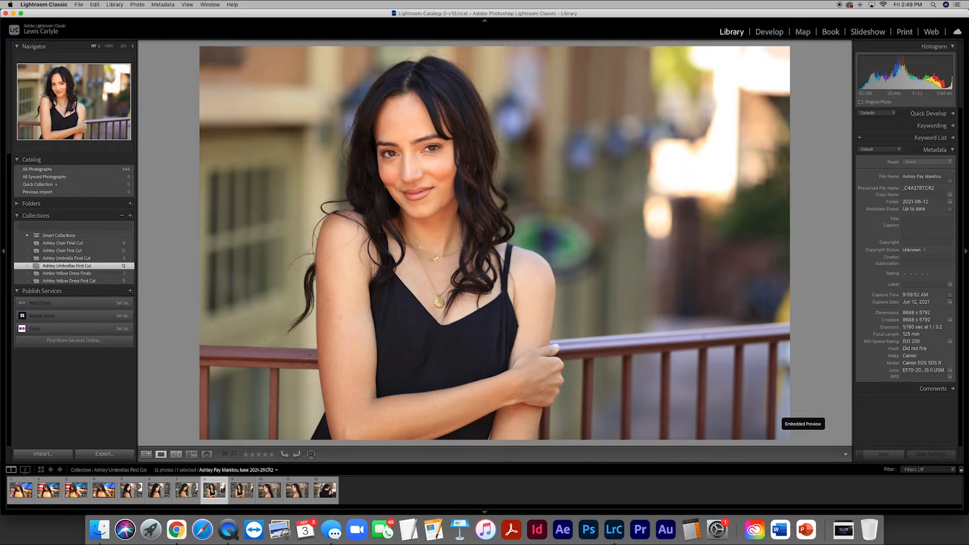
key("Right")
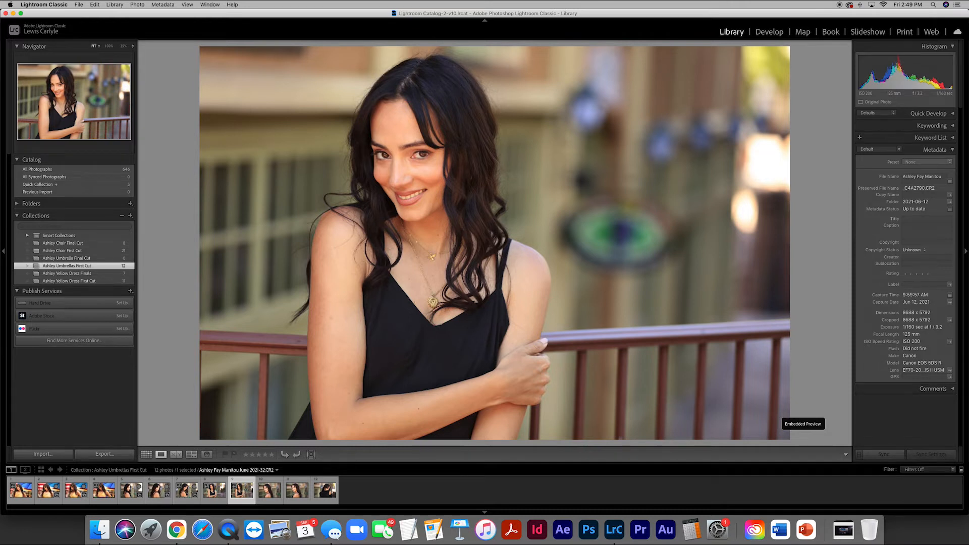
key("Right")
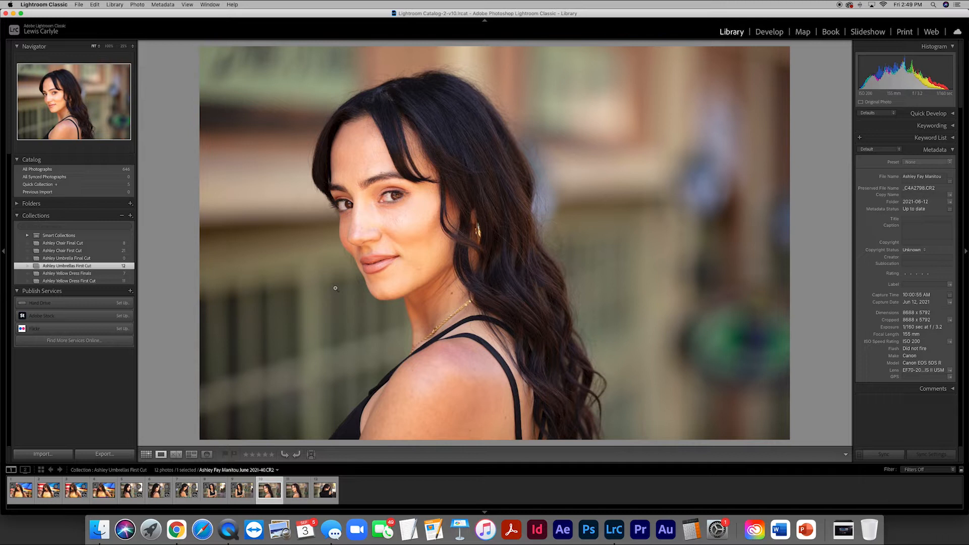
key("Right")
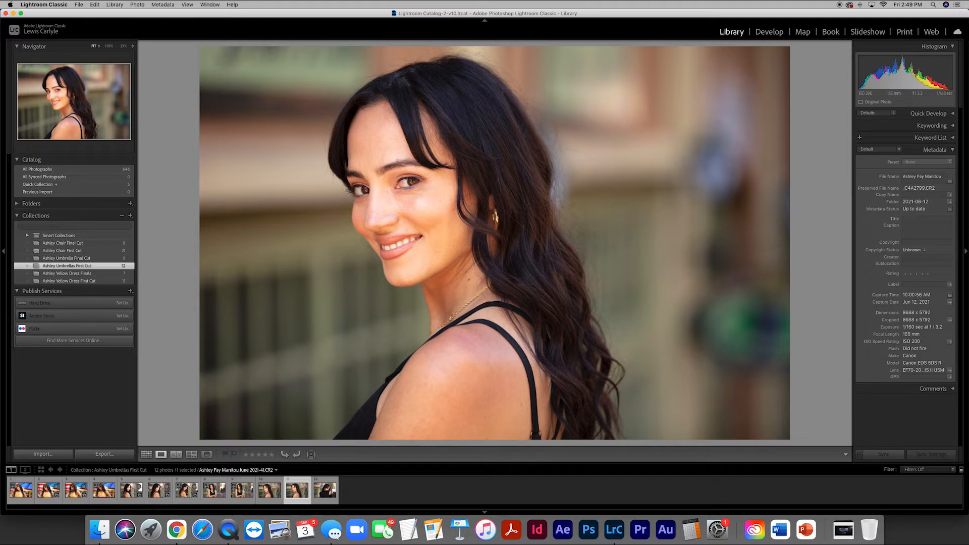
key("b")
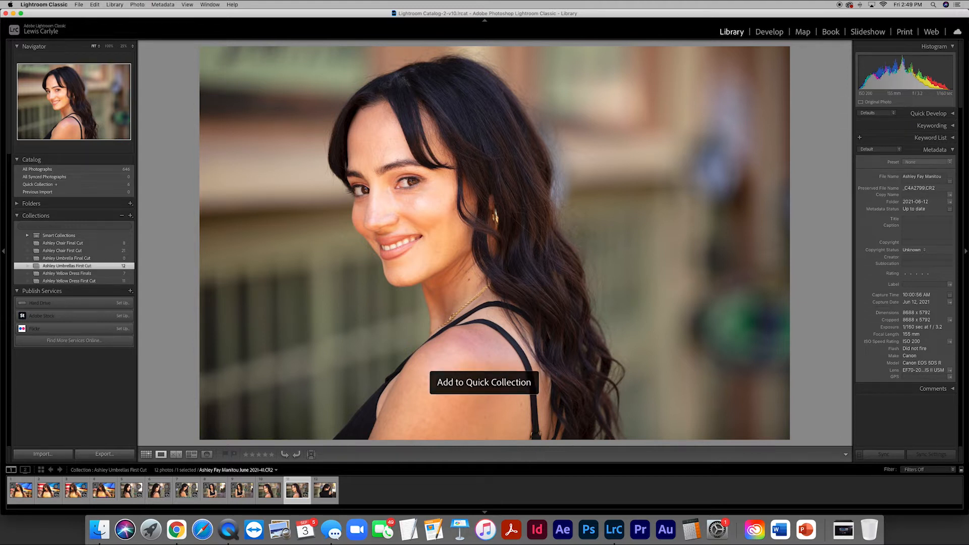
key("Right")
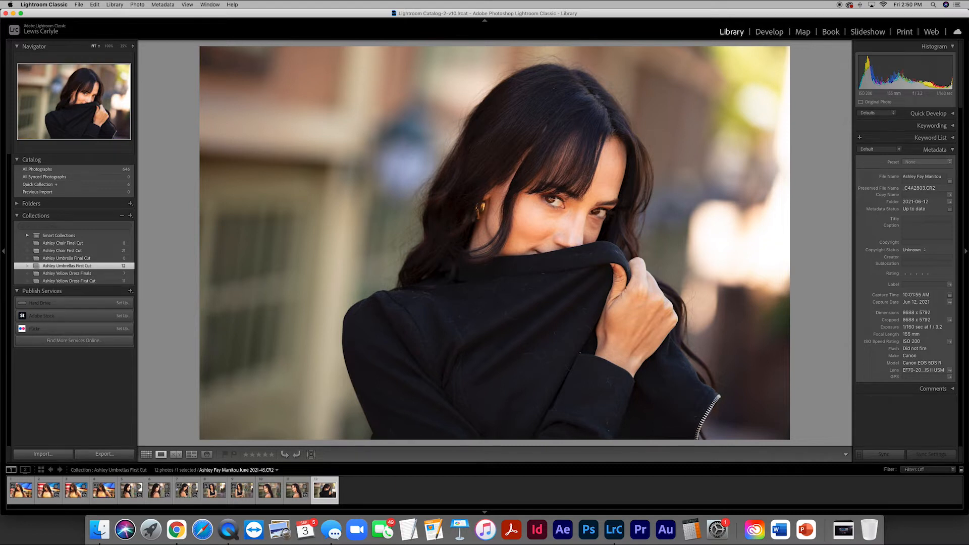
key("b")
- Open the Quick Collection, select all its photos and add them to the Umbrella Final Cut collection
left_click(95, 185)
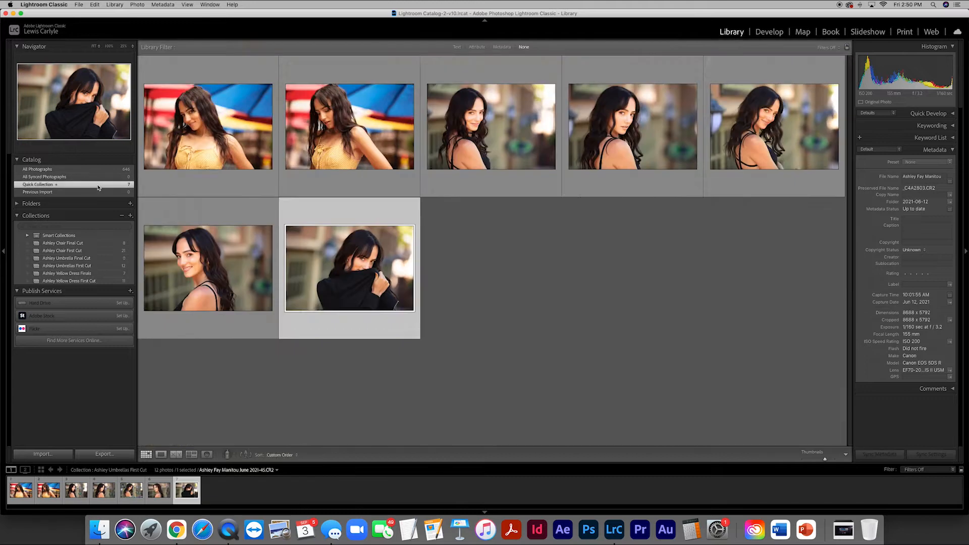
left_click(535, 284)
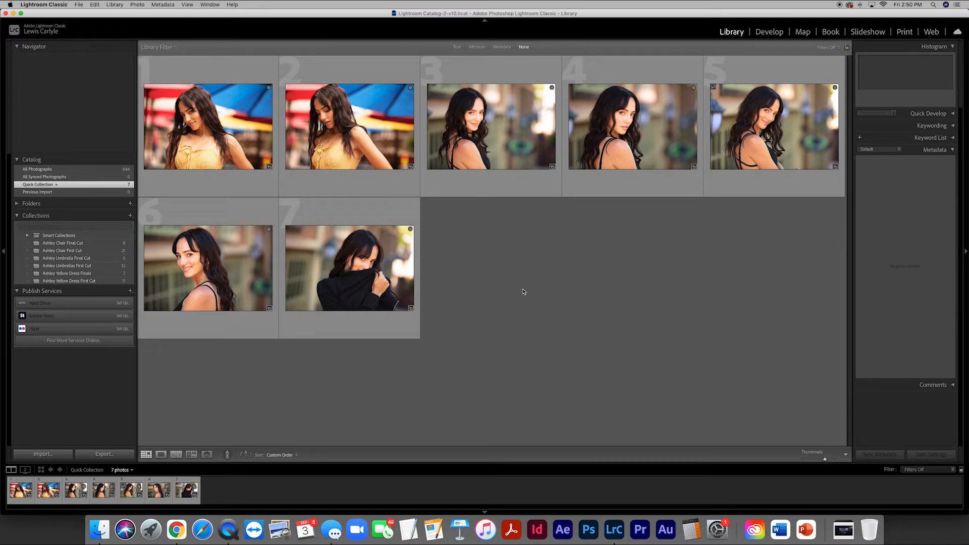
left_click(218, 147)
left_click(371, 280, "shift")
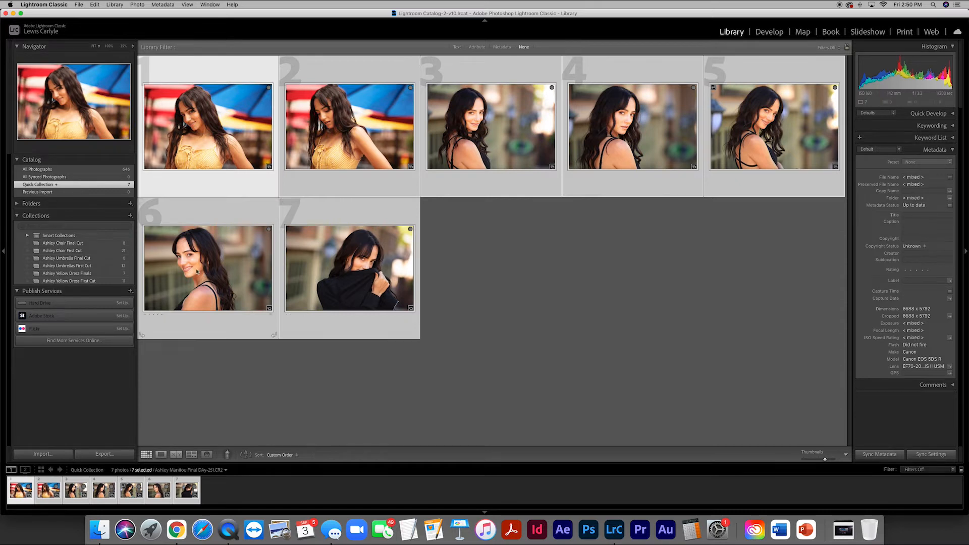
left_click_drag(180, 255, 107, 258)
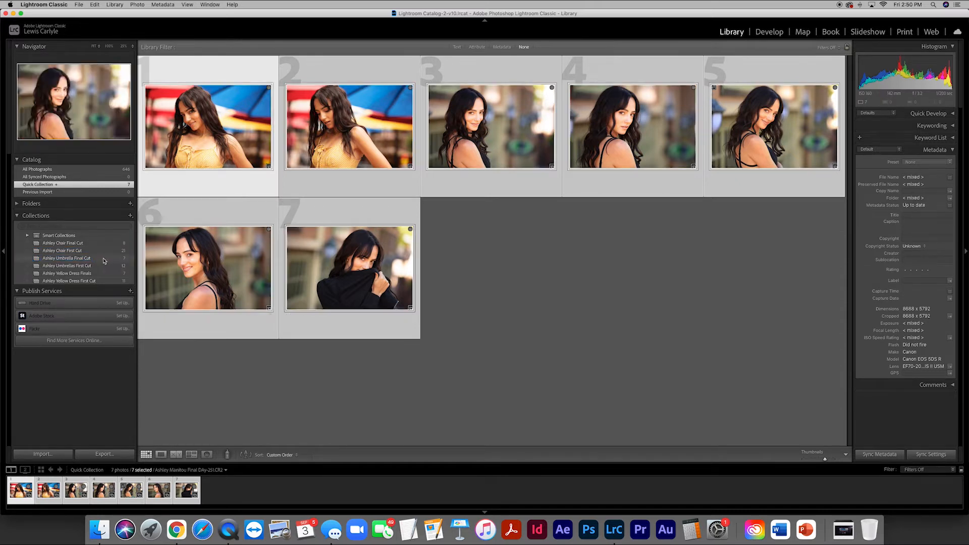
- Open the first umbrella photo for developing and lower its overall exposure to -0.45
left_click(486, 258)
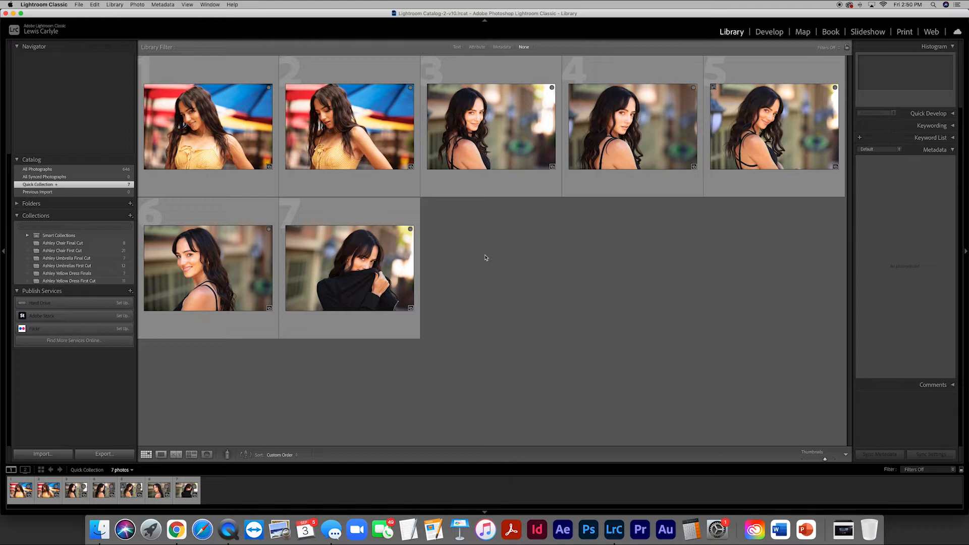
double_click(227, 136)
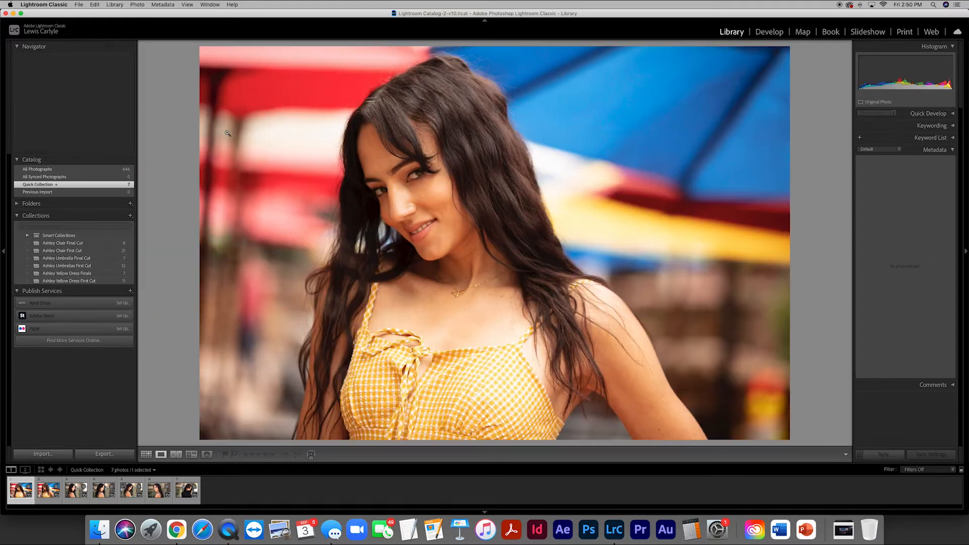
left_click(770, 32)
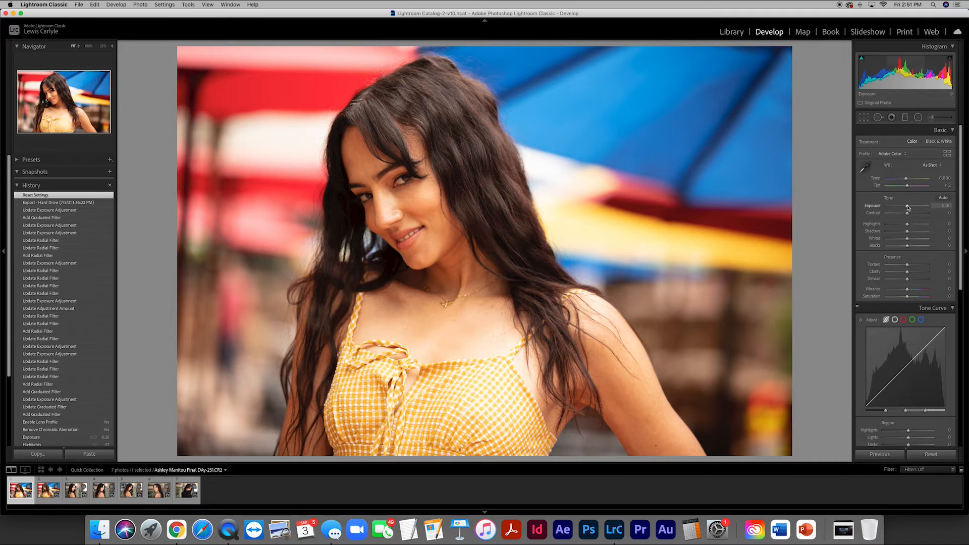
left_click_drag(907, 206, 905, 207)
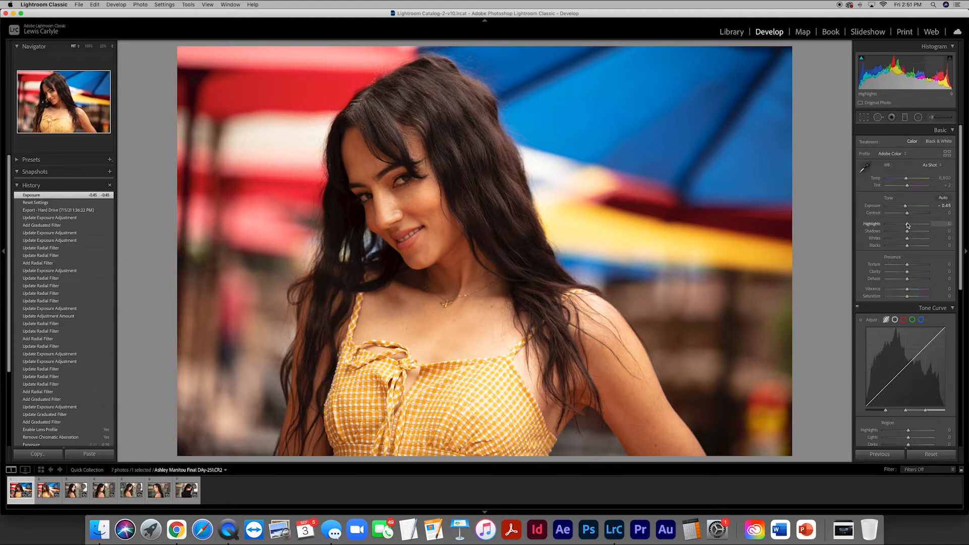
- Set the photo's highlights to -56, shadows to -4, blacks to -6 and whites to +5
left_click_drag(907, 225, 846, 232)
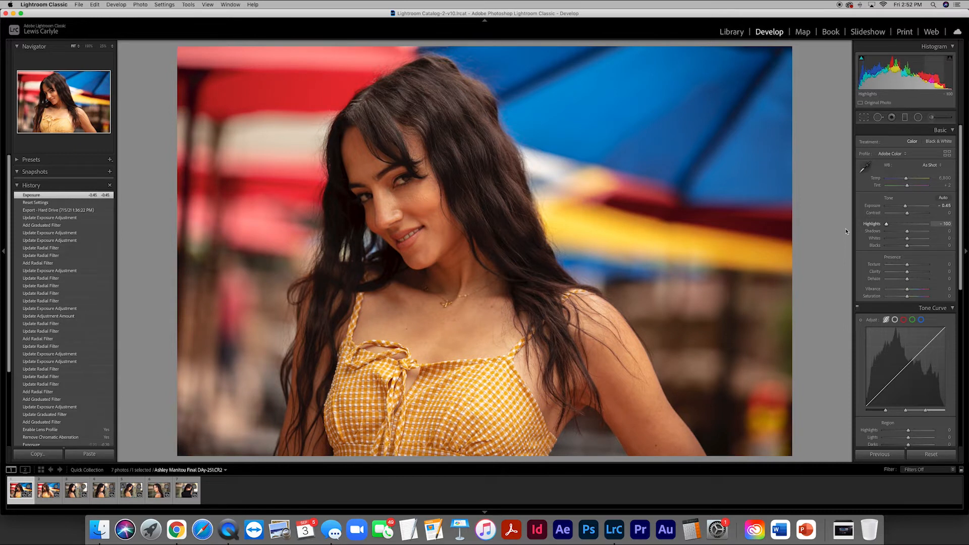
left_click_drag(868, 231, 895, 226)
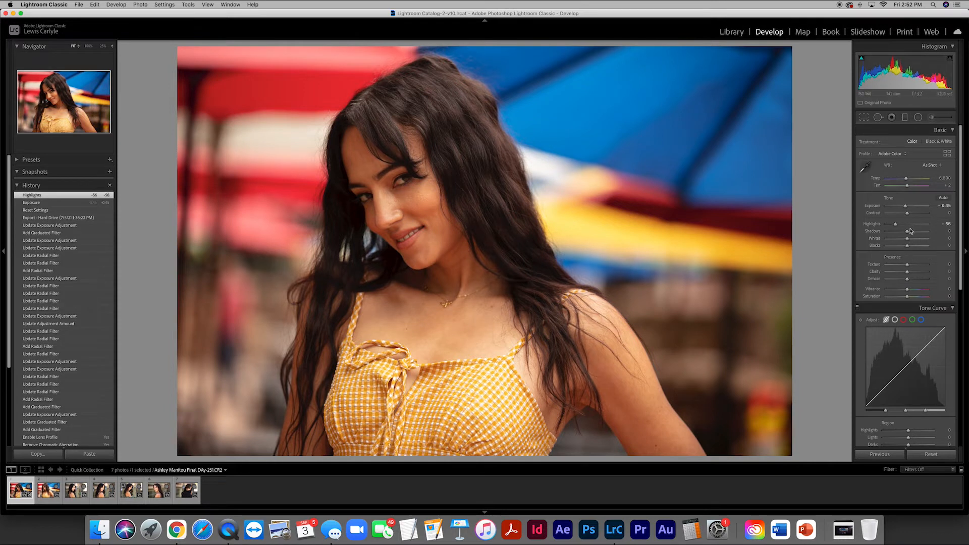
left_click_drag(907, 232, 906, 247)
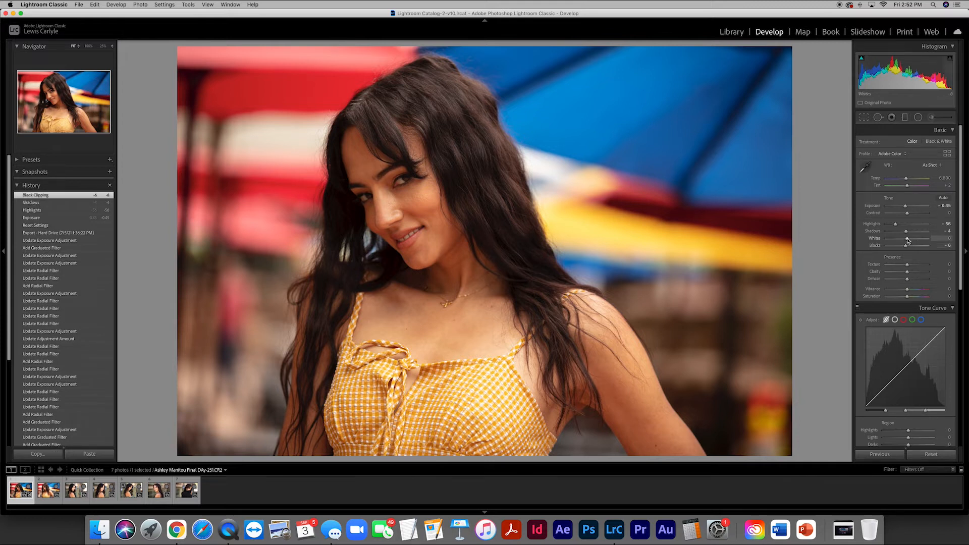
left_click_drag(907, 240, 907, 241)
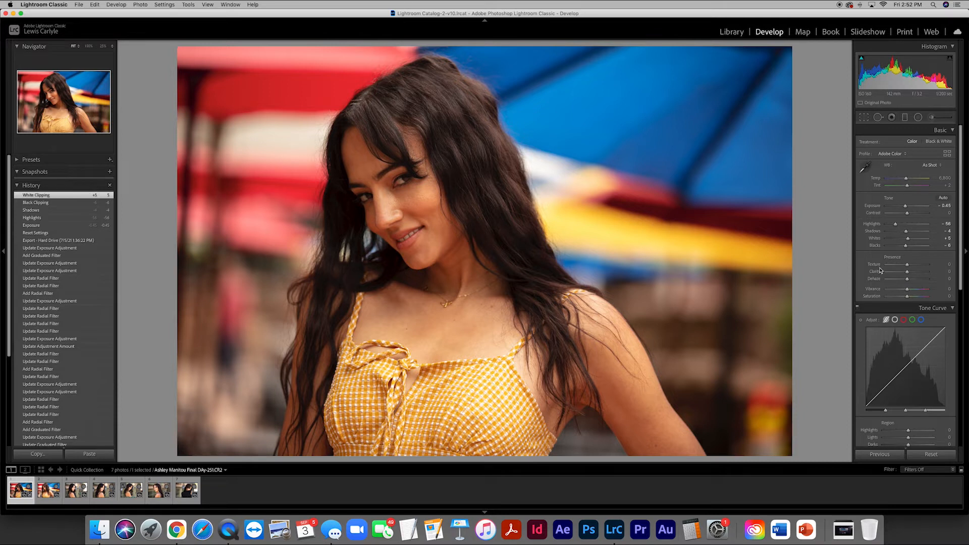
- Add a tilted radial filter fitted around the woman's face, raise its exposure to 0.57 and finish the filter
left_click(918, 118)
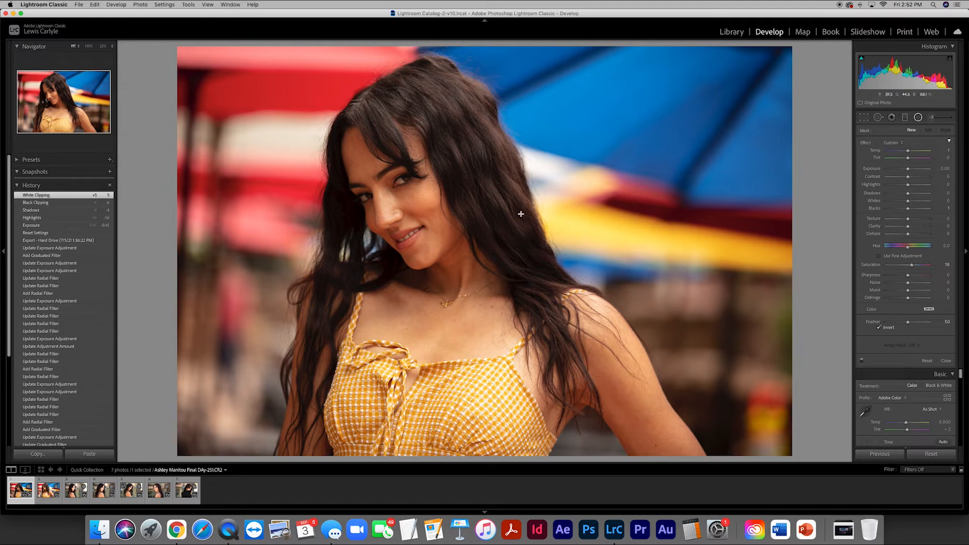
left_click_drag(400, 195, 475, 296)
left_click_drag(481, 199, 468, 159)
mouse_move(400, 194)
left_mouse_down()
mouse_move(415, 187)
mouse_move(407, 190)
left_mouse_up()
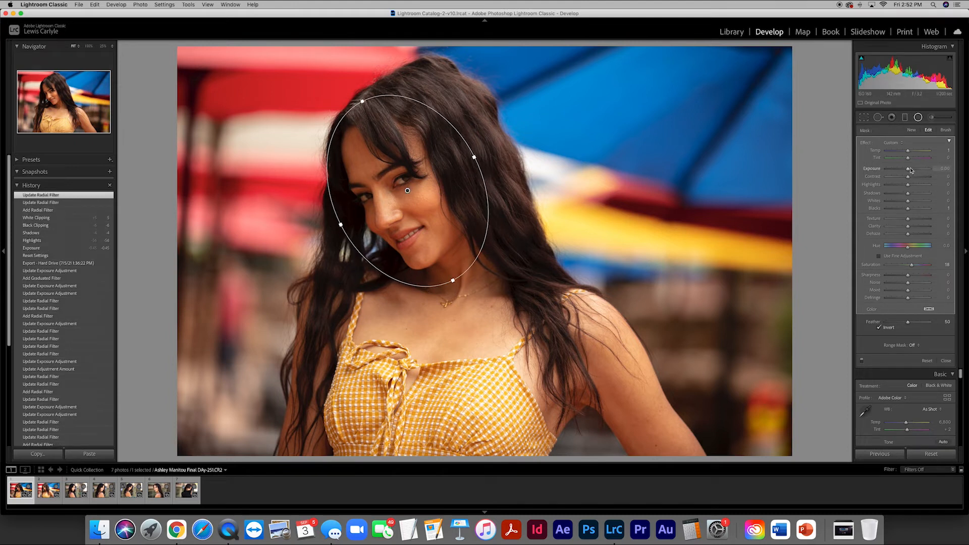
mouse_move(908, 171)
left_mouse_down()
mouse_move(927, 171)
mouse_move(911, 173)
left_mouse_up()
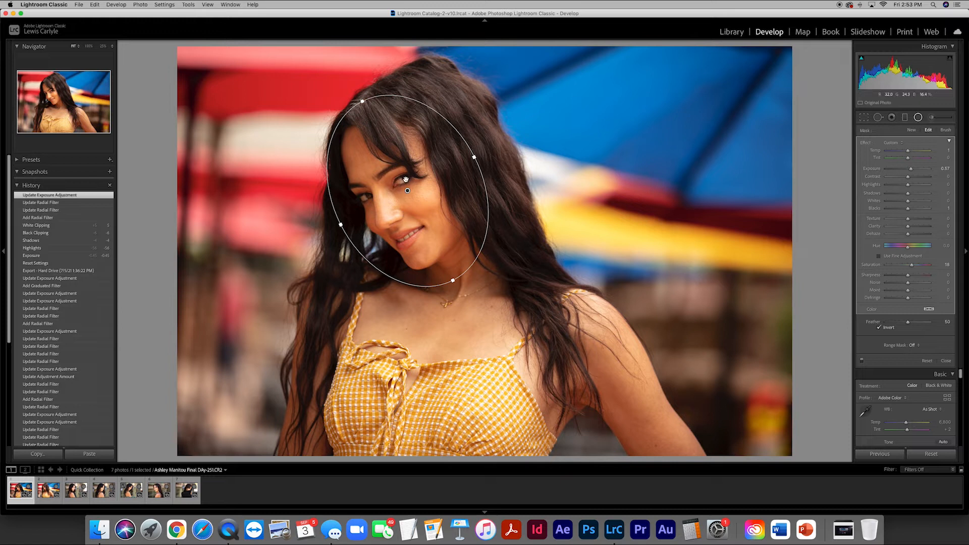
key("shift+m")
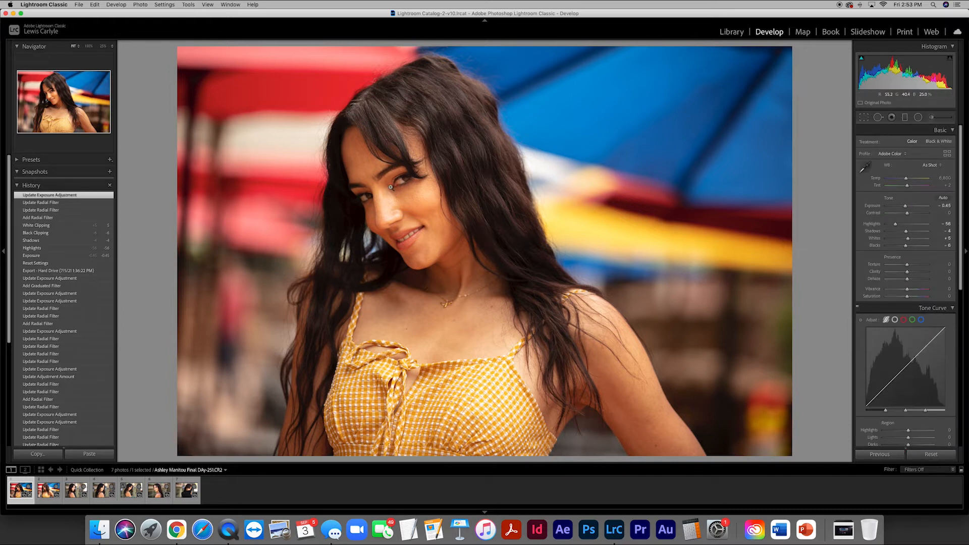
- Add a small radial filter over the eye on the photo's right side and set its exposure to 0.53
left_click(390, 186)
left_click_drag(402, 220, 454, 188)
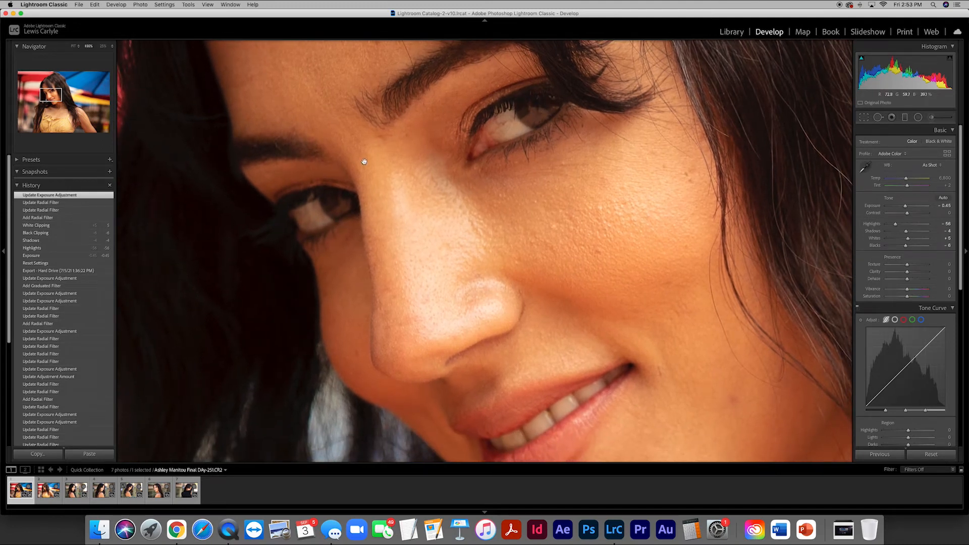
left_click_drag(415, 137, 444, 223)
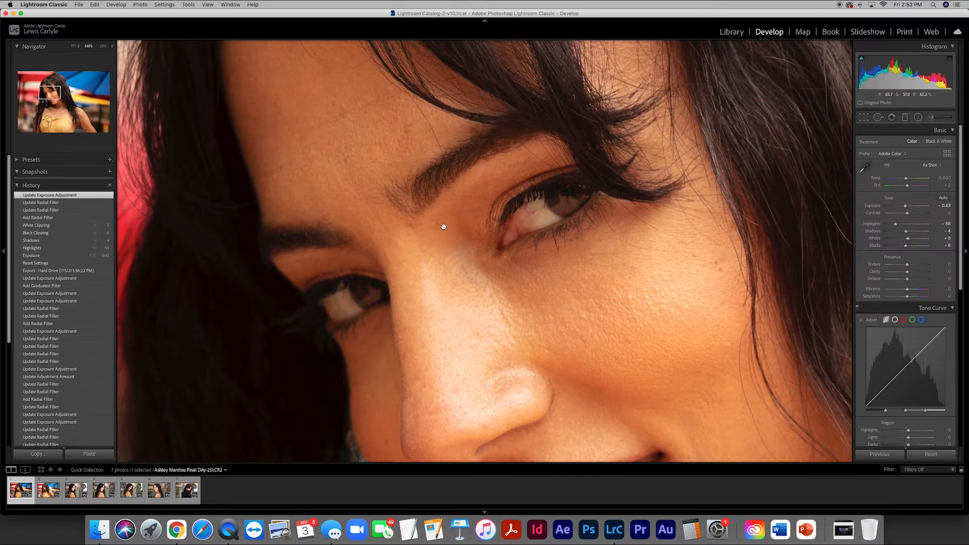
left_click(918, 117)
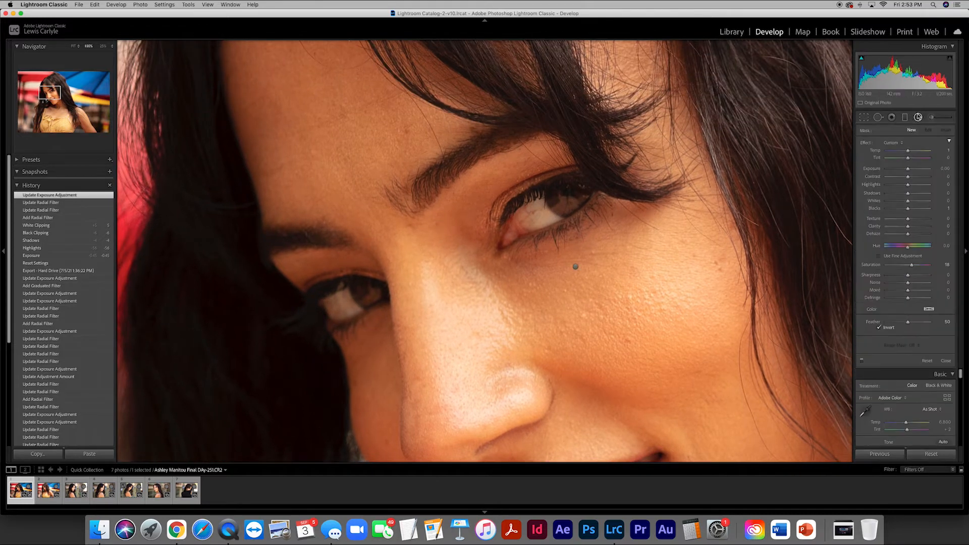
mouse_move(547, 205)
left_mouse_down()
mouse_move(608, 235)
mouse_move(615, 186)
mouse_move(605, 170)
mouse_move(562, 202)
left_mouse_up()
left_click_drag(907, 170, 927, 171)
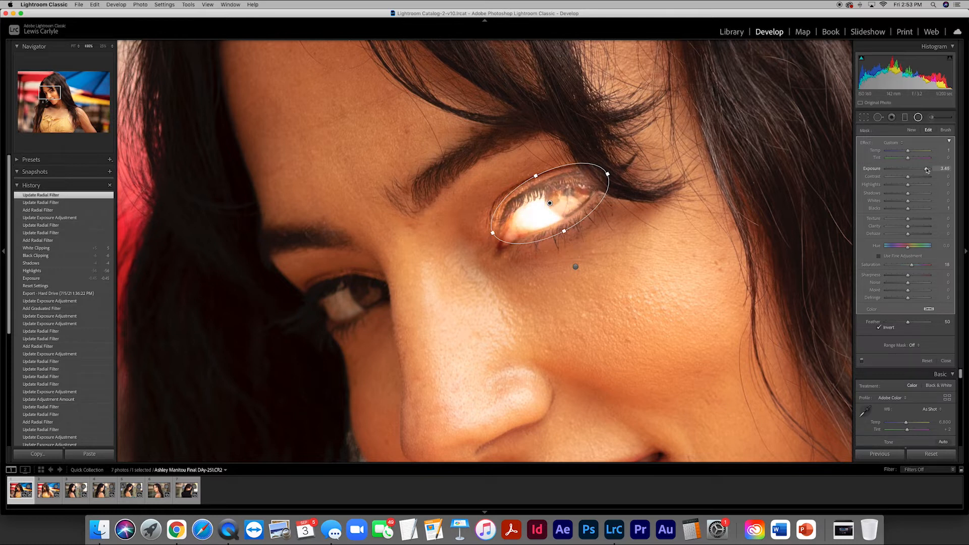
left_click_drag(927, 170, 911, 172)
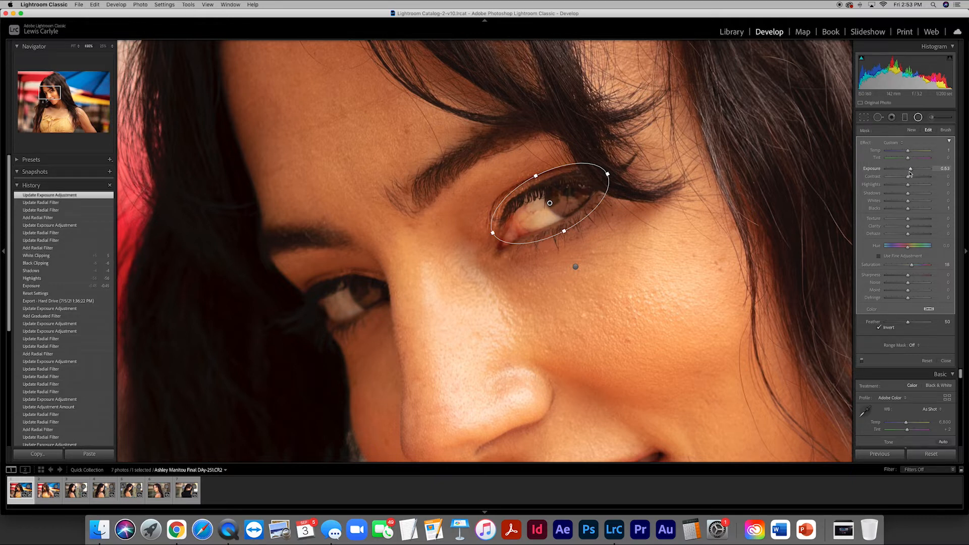
- Add a radial filter over the other eye, raise its exposure to about 0.7 and return to the full photo
left_click_drag(339, 296, 396, 337)
left_click_drag(402, 298, 401, 279)
left_click_drag(339, 296, 341, 298)
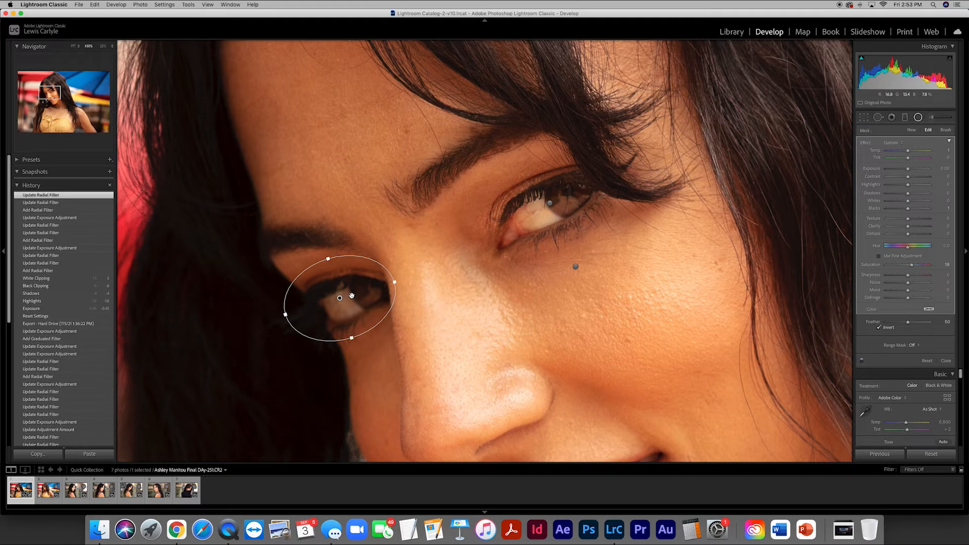
left_click(939, 169)
type(".5")
key("Return")
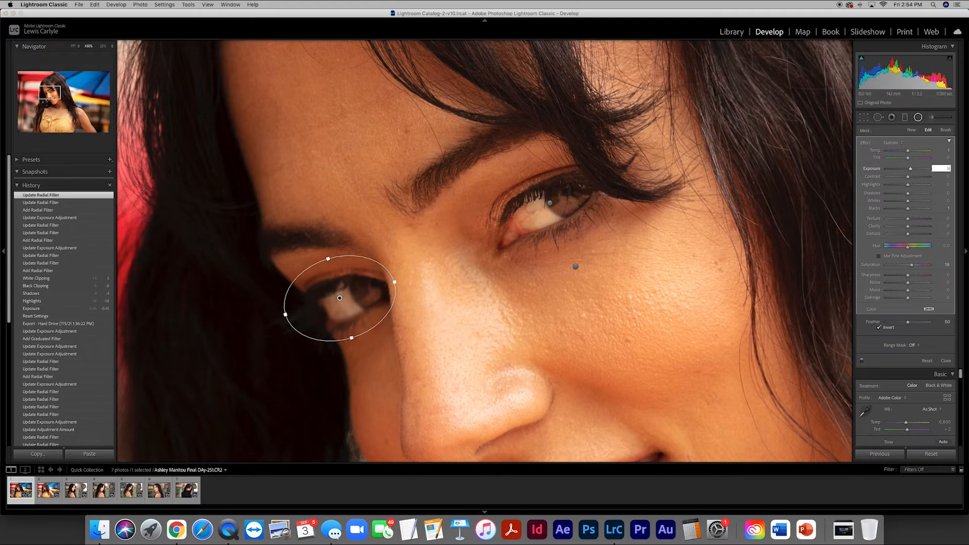
left_click_drag(910, 169, 910, 171)
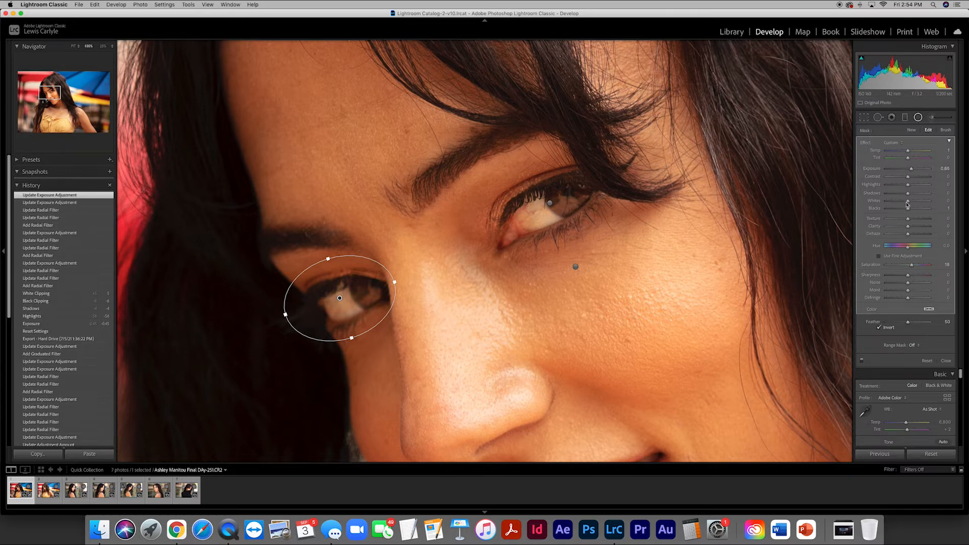
left_click(918, 117)
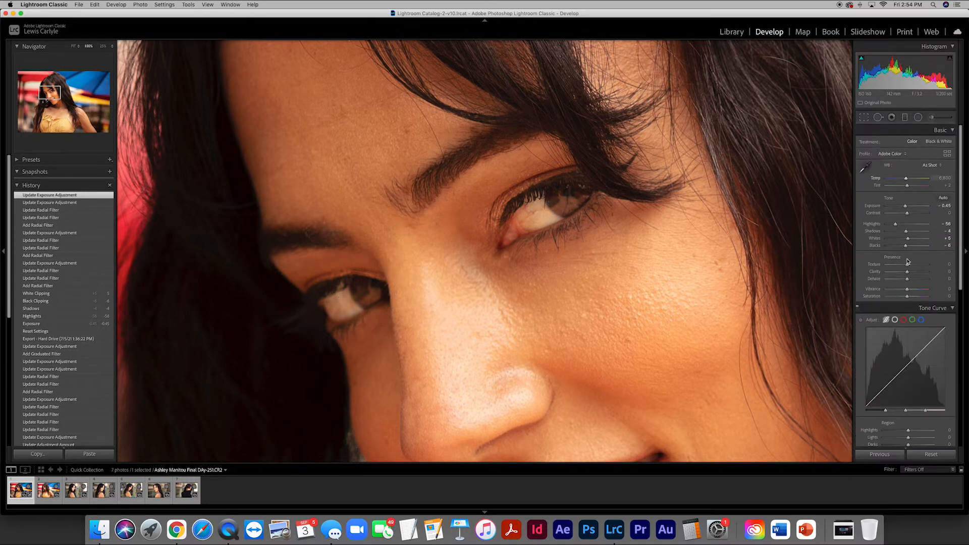
left_click(534, 280)
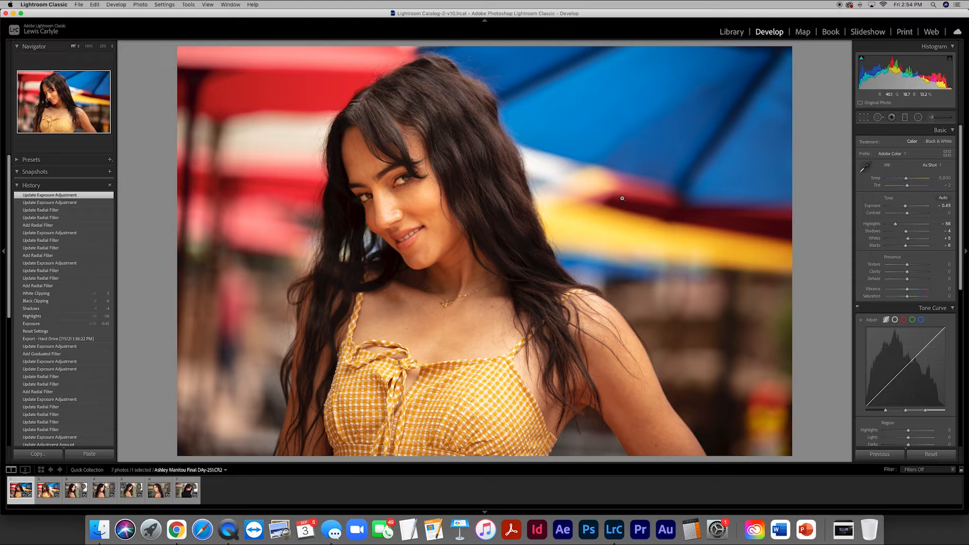
- Apply the previous photo's settings to the second umbrella photo and delete its two copied eye radial filters
key("Right")
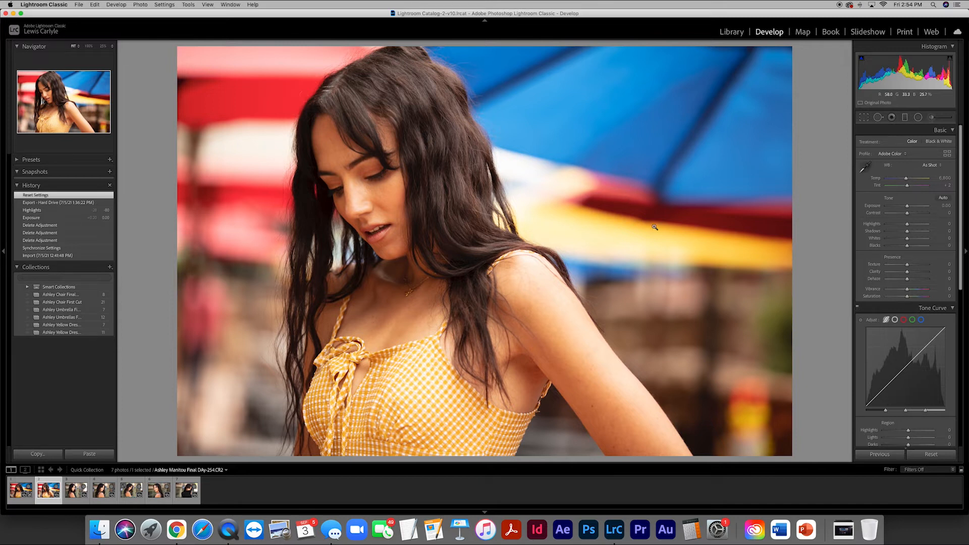
left_click(879, 454)
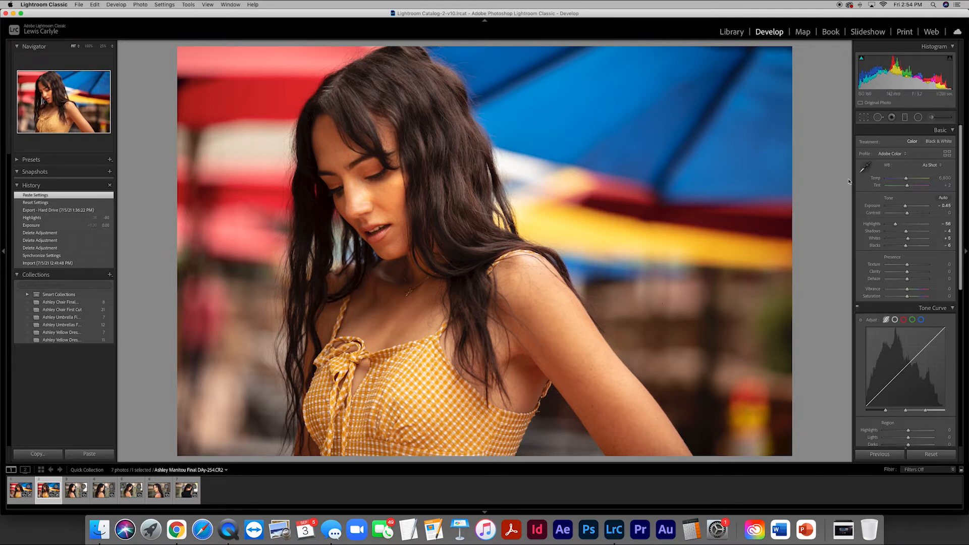
left_click(919, 118)
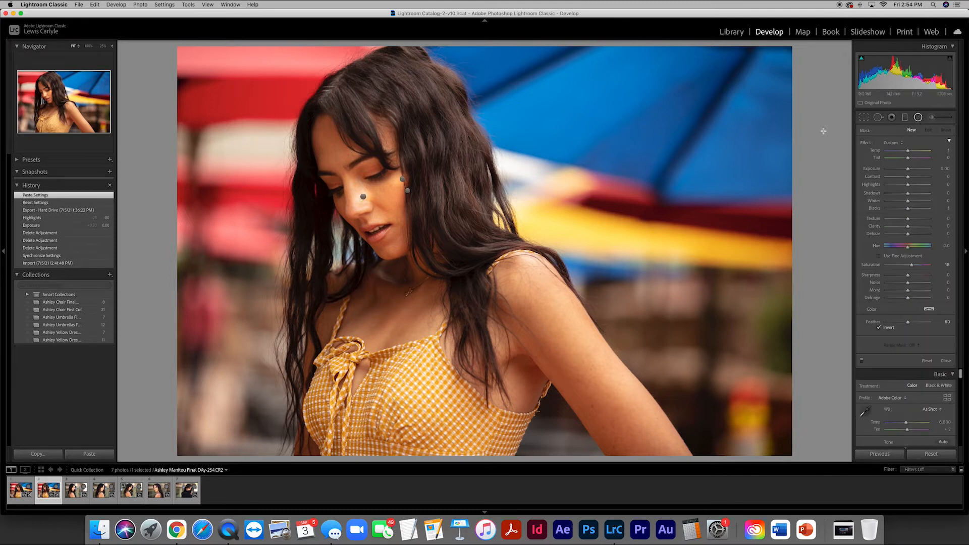
left_click(402, 178)
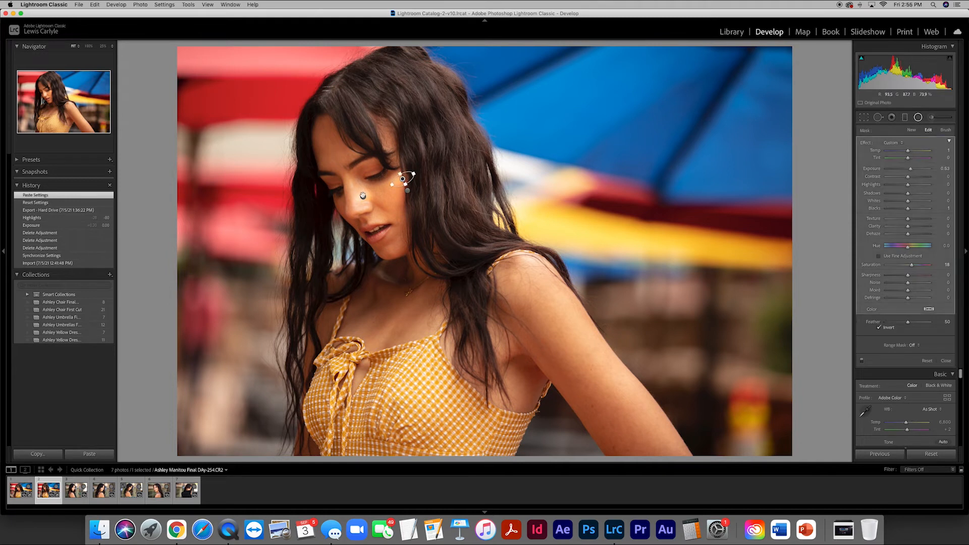
left_click(363, 195)
left_click(363, 197)
key("Delete")
left_click(402, 179)
key("Delete")
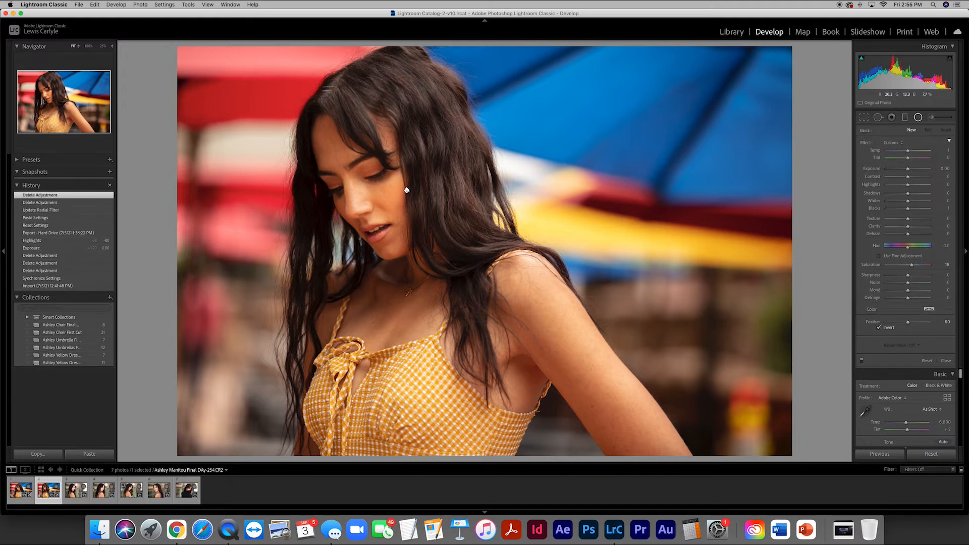
- Move the remaining radial filter so it is centred on the woman's face in the second photo, and finish it
left_click(406, 190)
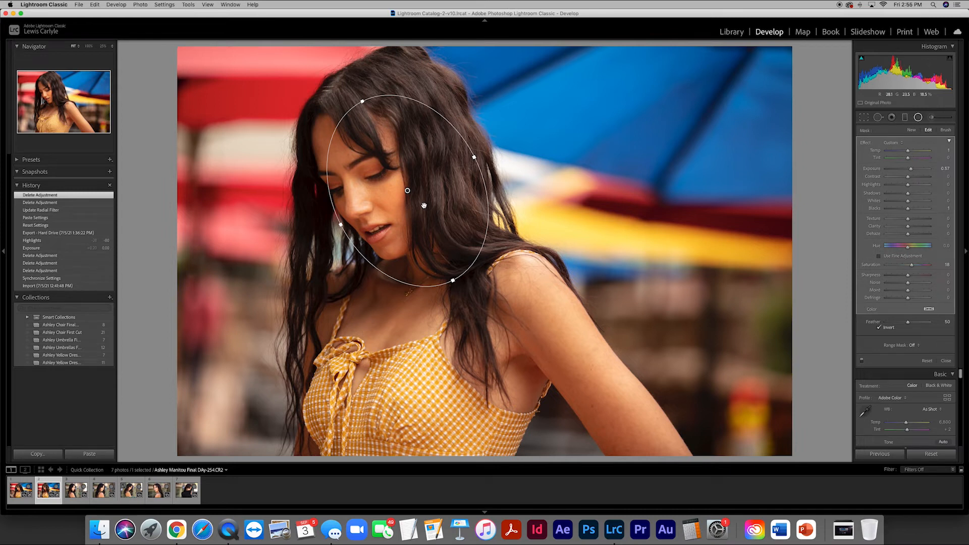
left_click_drag(408, 190, 370, 182)
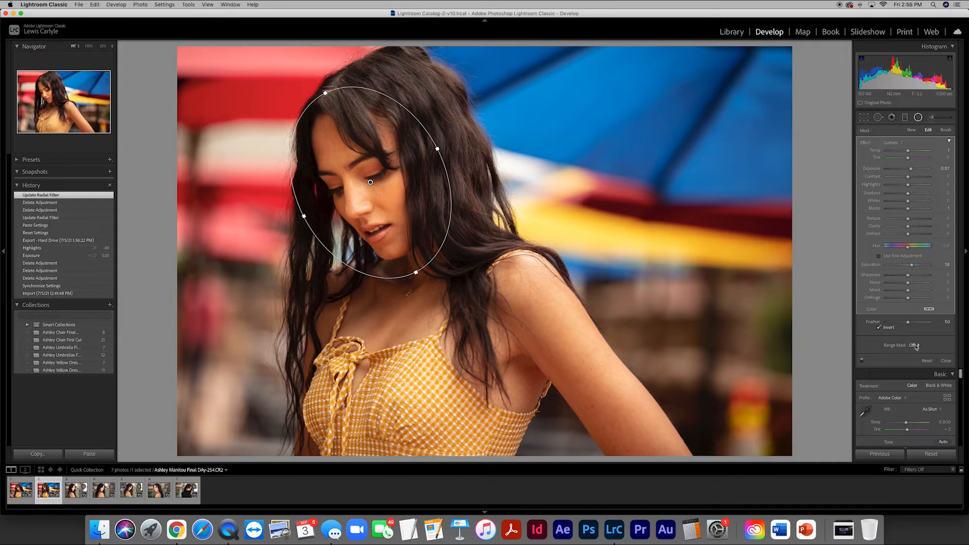
left_click(945, 359)
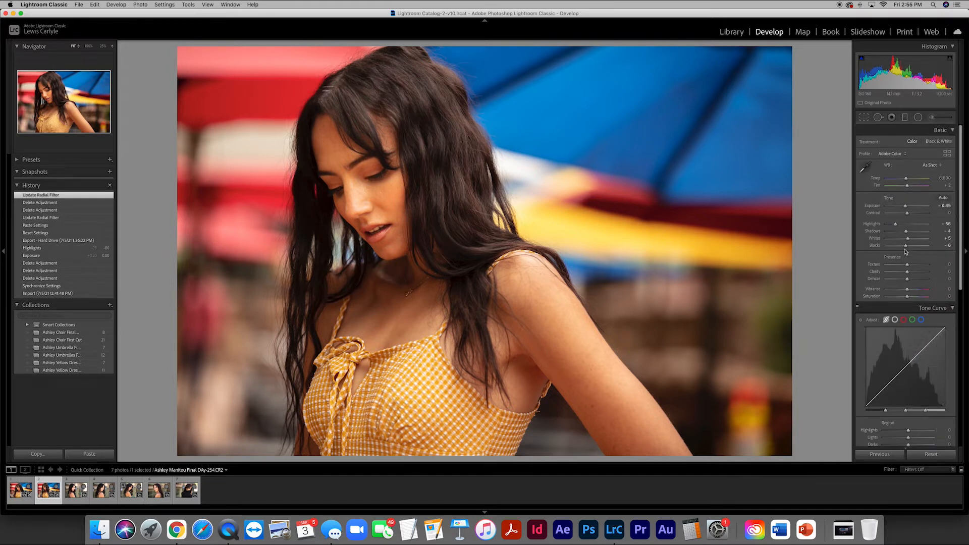
- Set the second photo's overall exposure to -0.30
left_click(934, 206)
key("BackSpace")
key("Return")
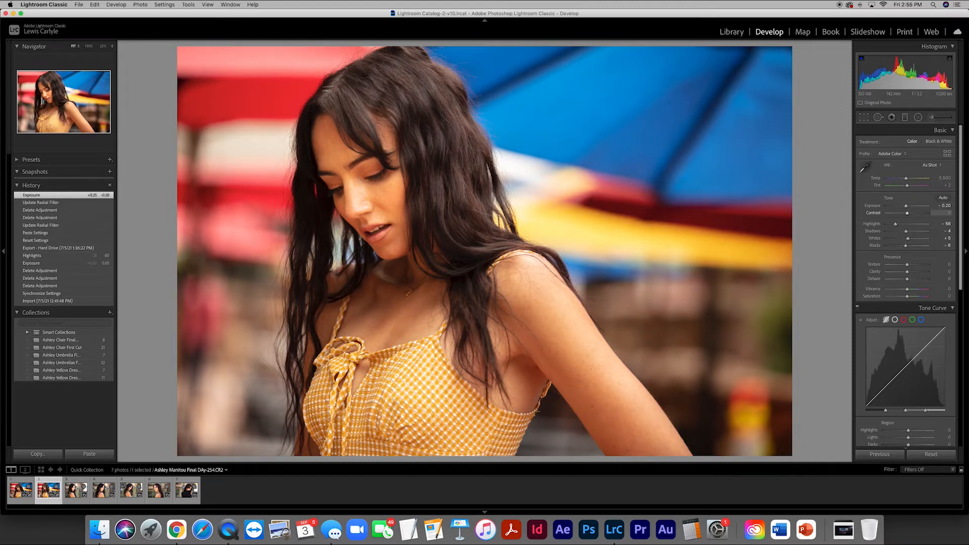
left_click(941, 208)
key("BackSpace")
type("-0.3")
key("Return")
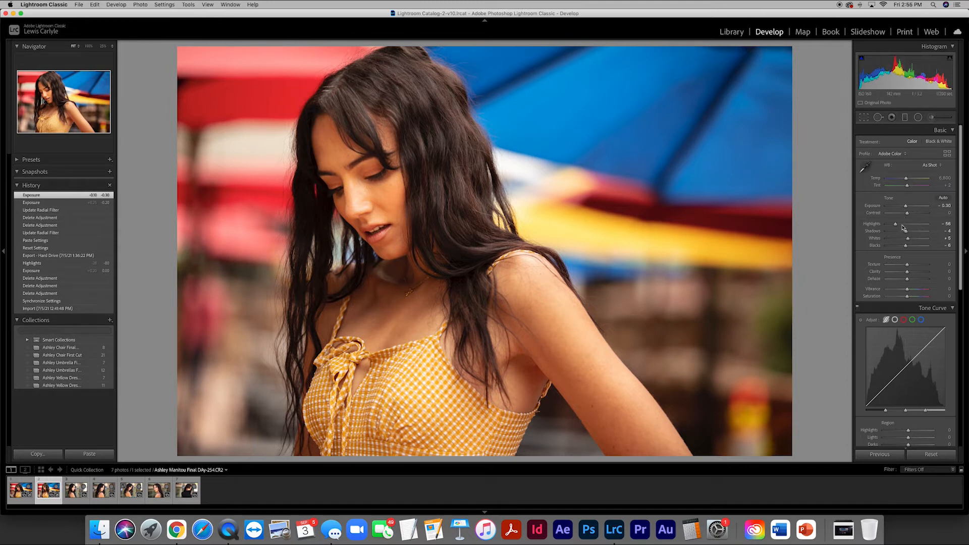
- Set the second photo's highlights to -79 and whites to -2, and switch to the third photo
left_click_drag(896, 226, 906, 241)
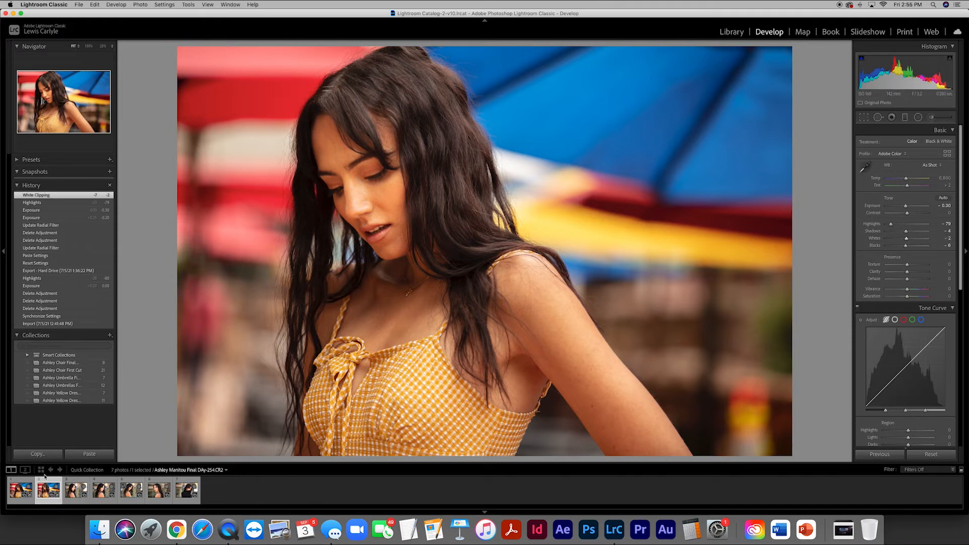
left_click(72, 497)
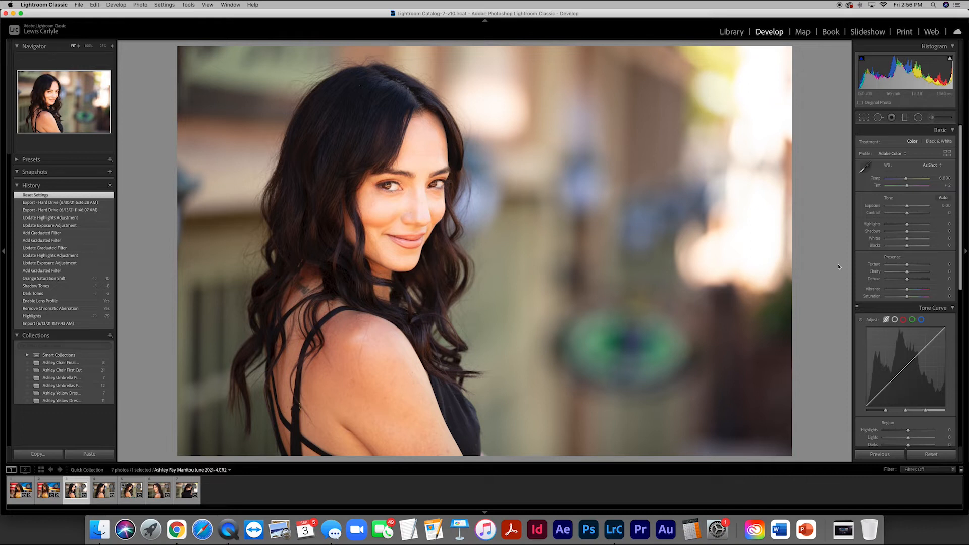
- Set the third photo's overall exposure to -0.35 and its highlights to -60
left_click_drag(907, 206, 905, 207)
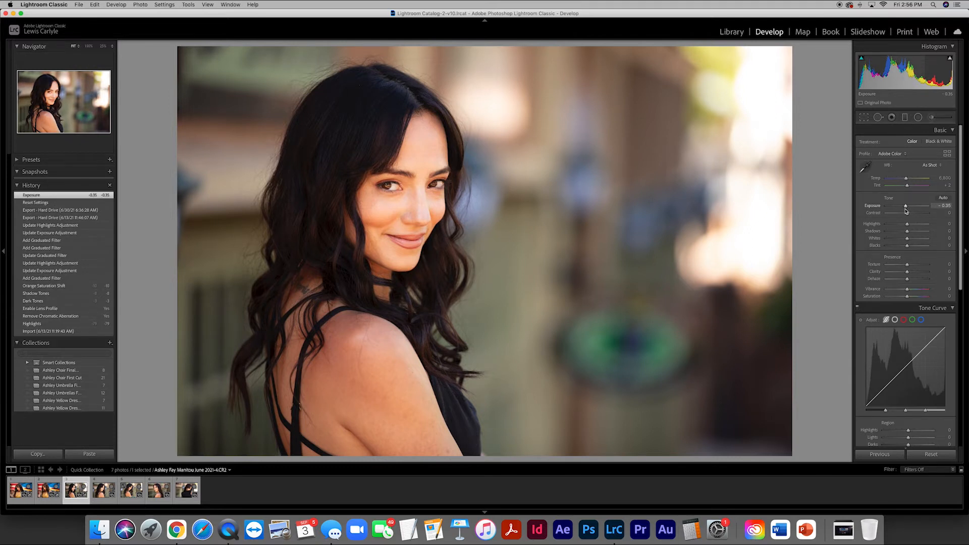
mouse_move(906, 225)
left_mouse_down()
mouse_move(883, 227)
mouse_move(931, 227)
mouse_move(896, 225)
left_mouse_up()
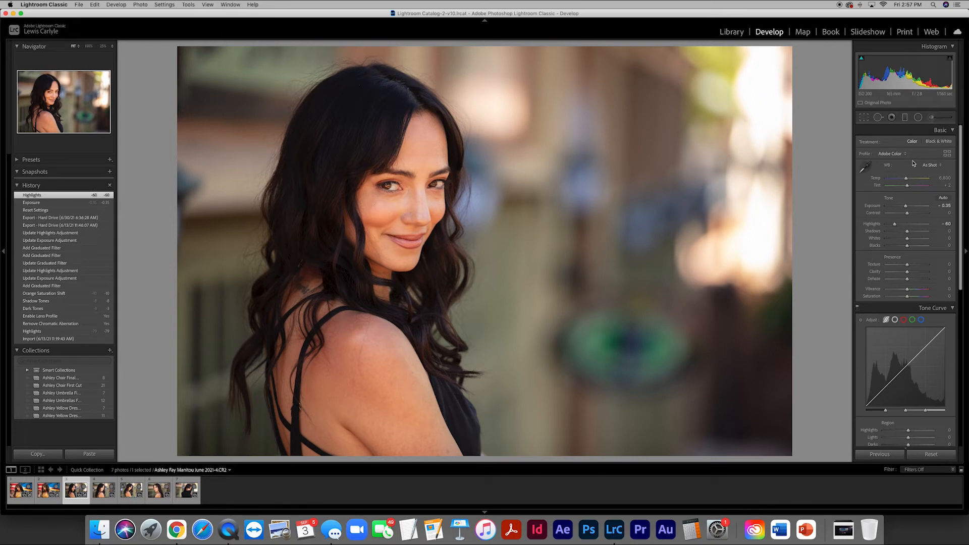
- Add a tilted radial filter over the hair on the left side of the woman's head and set its exposure to 1.02
left_click(918, 117)
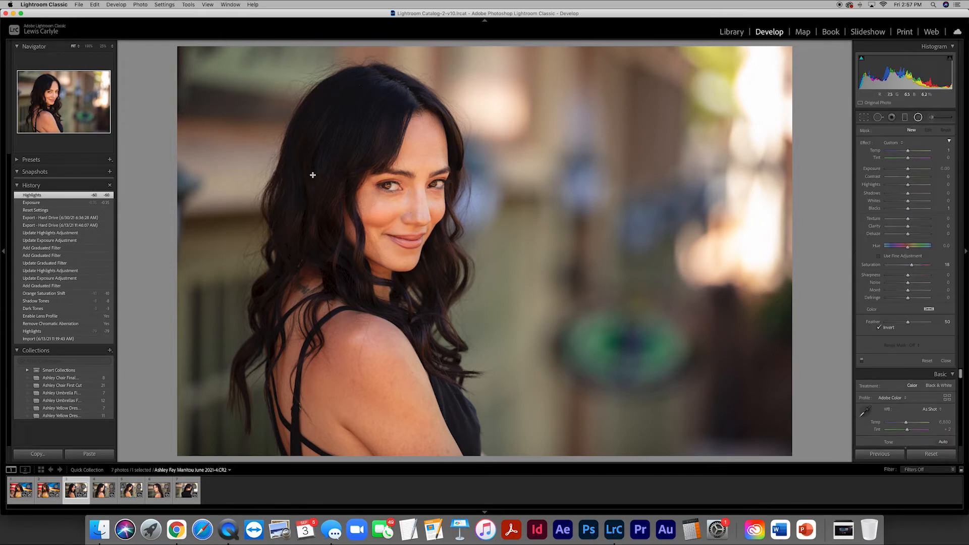
left_click_drag(314, 172, 364, 289)
left_click_drag(371, 184, 368, 194)
left_click_drag(314, 172, 318, 185)
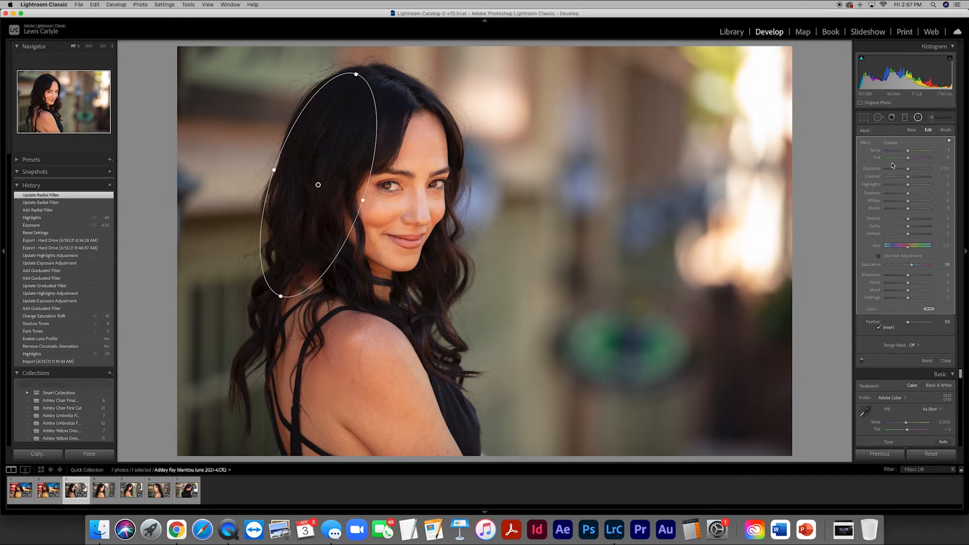
left_click_drag(908, 171, 924, 171)
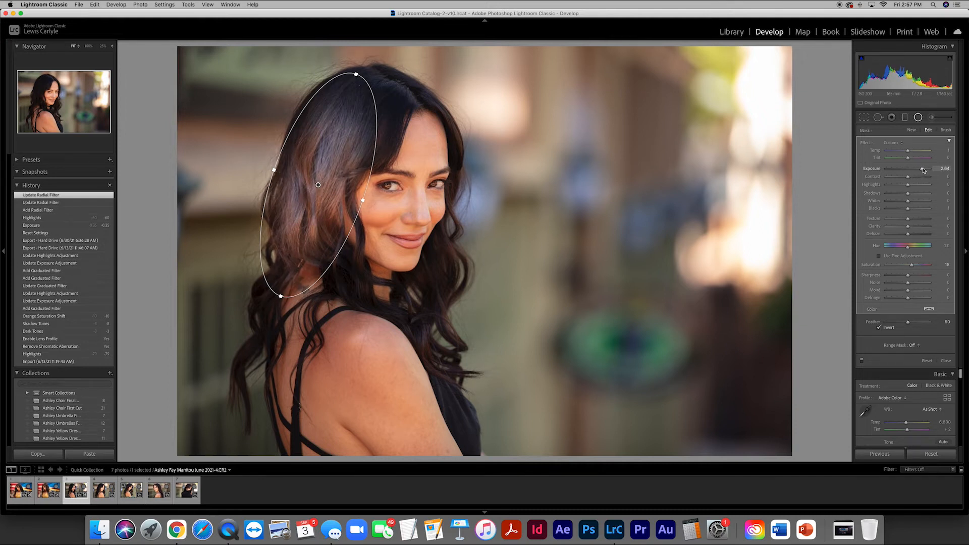
left_click_drag(923, 171, 915, 172)
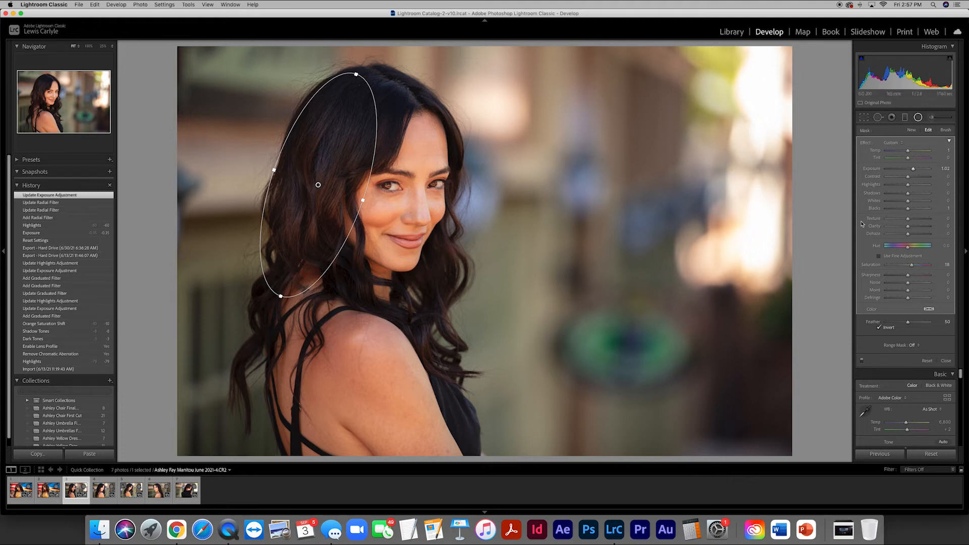
- Add a graduated filter from the photo's right edge to the woman with exposure -0.53, highlights -23 and temperature 24, and finish it
left_click(904, 118)
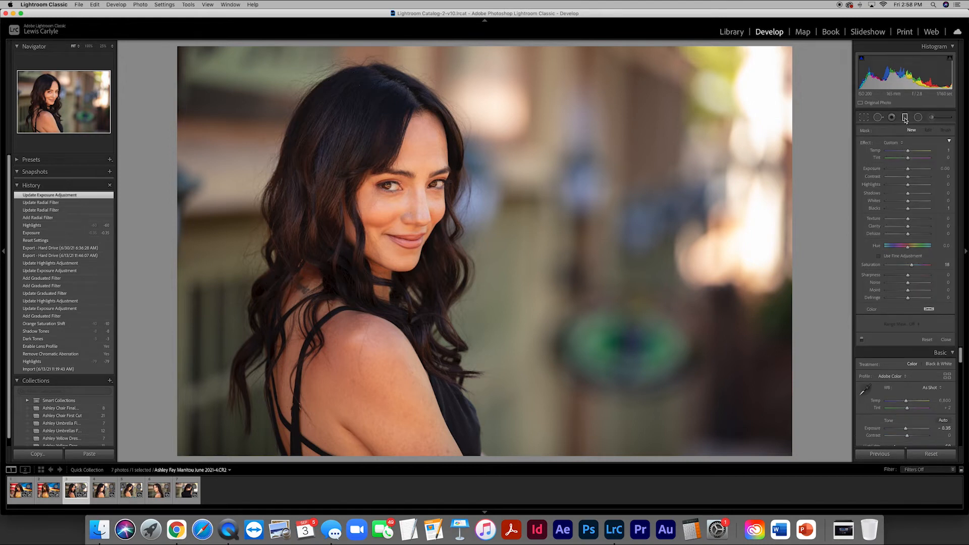
left_click_drag(783, 188, 478, 192)
left_click_drag(907, 169, 906, 171)
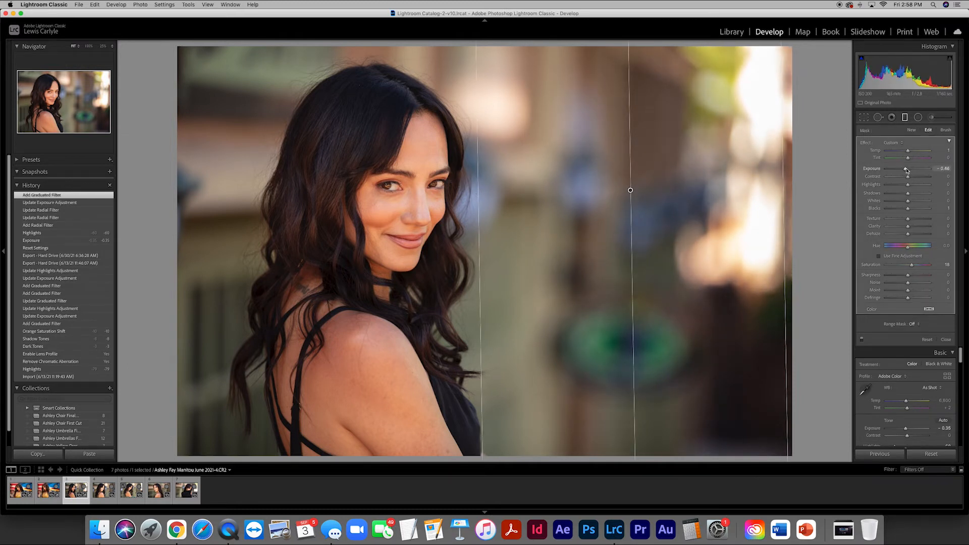
left_click_drag(906, 170, 902, 185)
left_click_drag(477, 228, 454, 228)
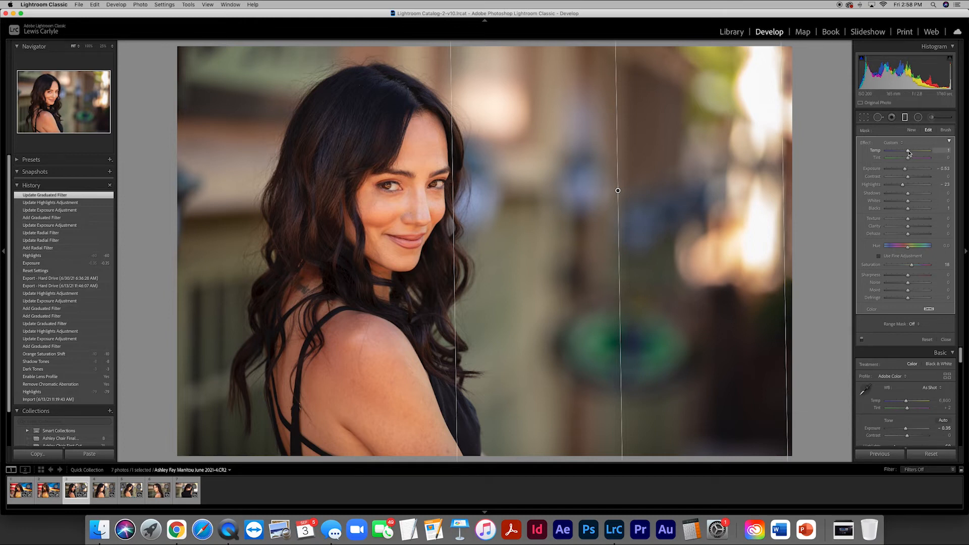
mouse_move(908, 151)
left_mouse_down()
mouse_move(932, 154)
mouse_move(914, 153)
left_mouse_up()
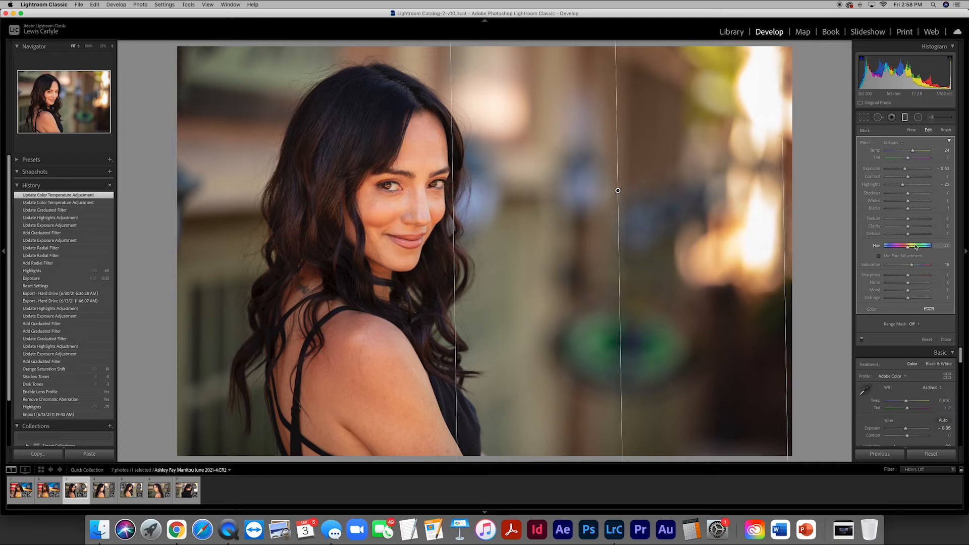
left_click(945, 341)
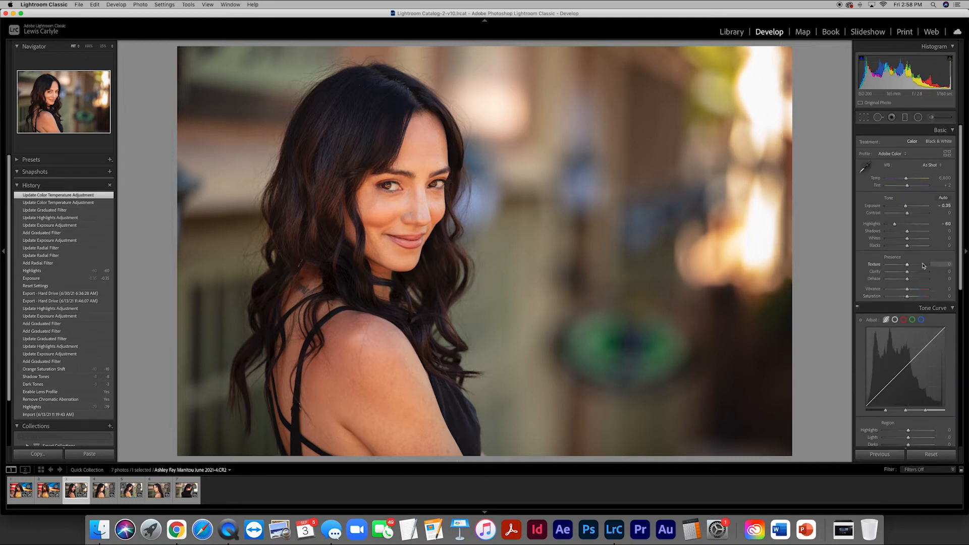
- Set the third photo's overall exposure to -0.15
left_click(946, 206)
key("BackSpace")
key("Return")
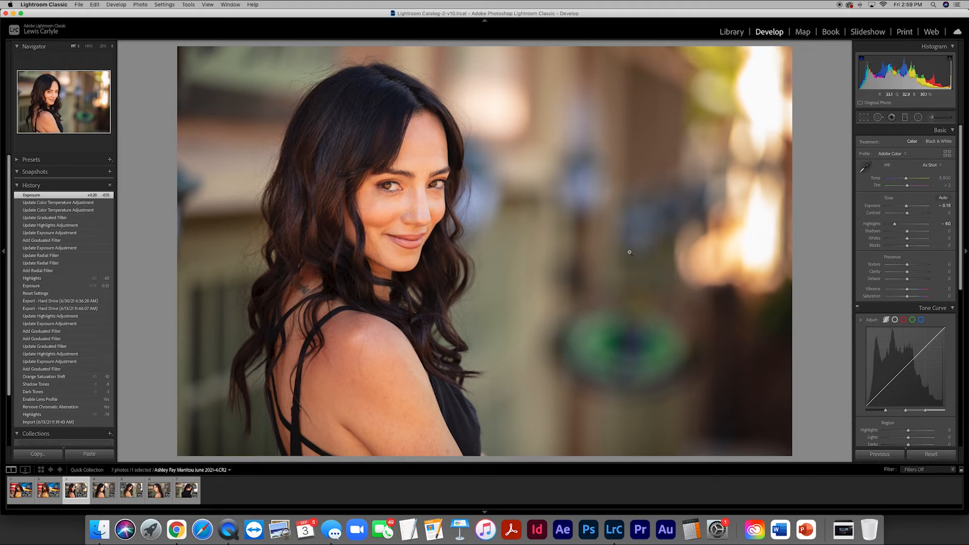
- Apply the third photo's settings to the fourth photo, then lengthen and move the copied radial filter over her long hair
left_click(103, 495)
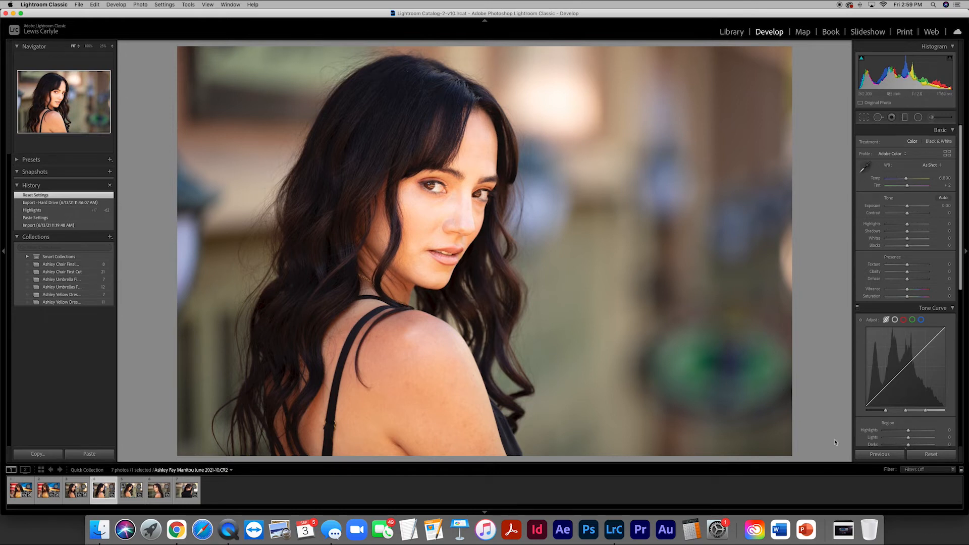
left_click(880, 454)
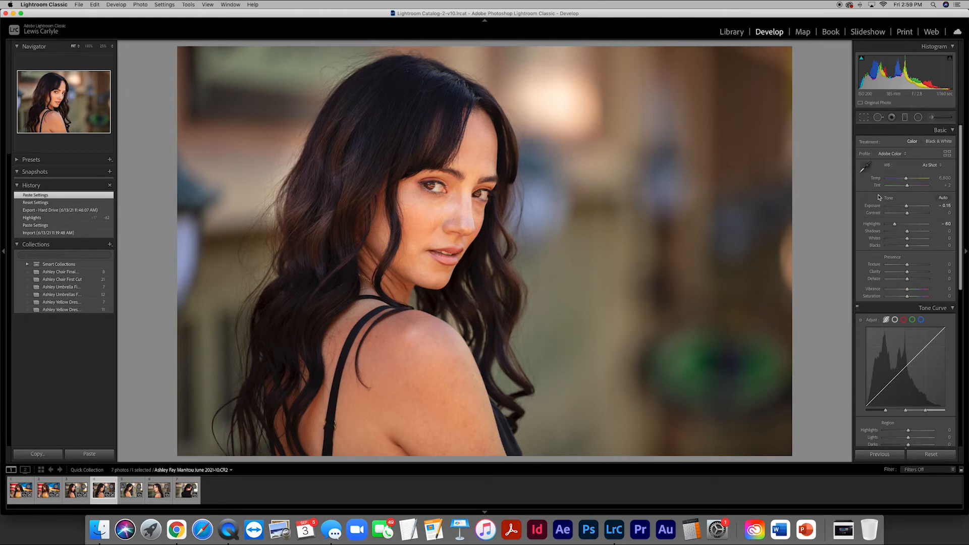
left_click(918, 117)
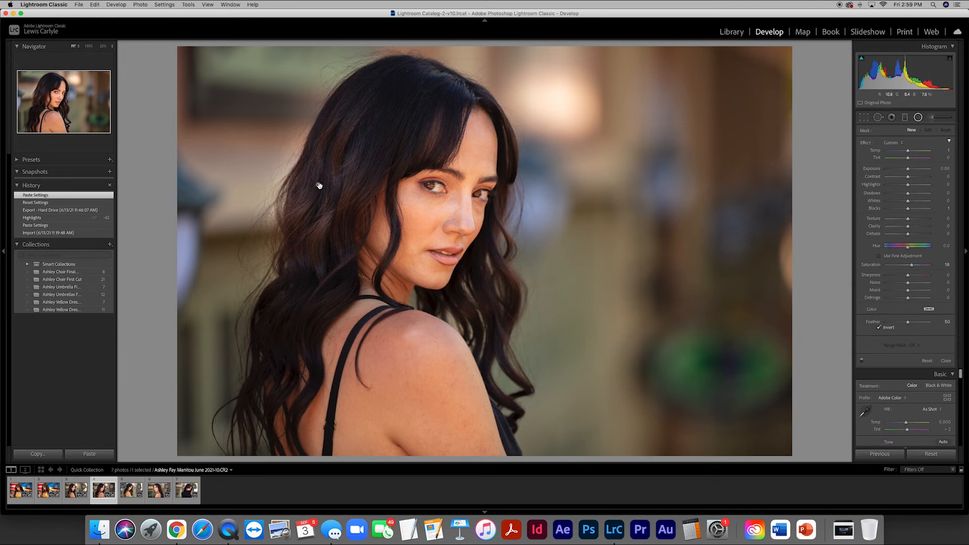
left_click(317, 185)
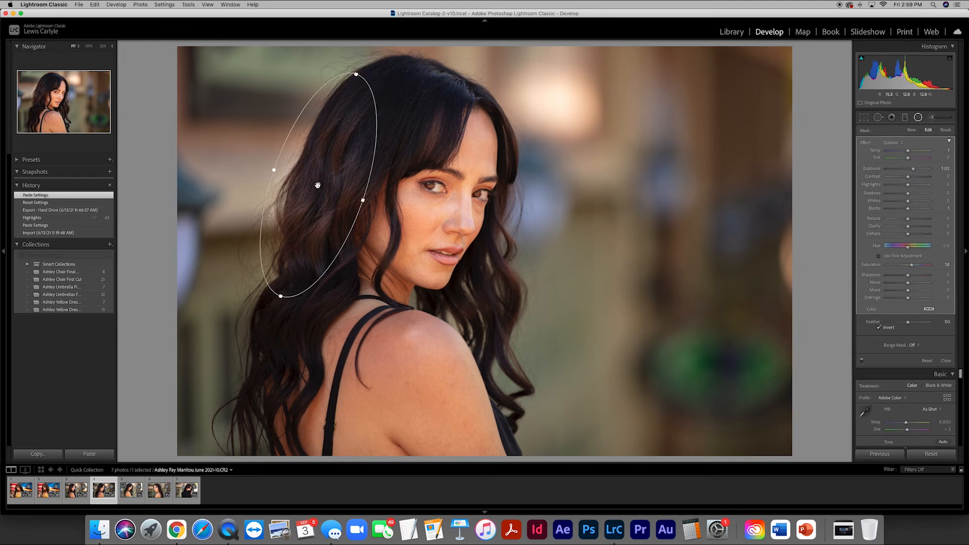
left_click_drag(318, 185, 331, 204)
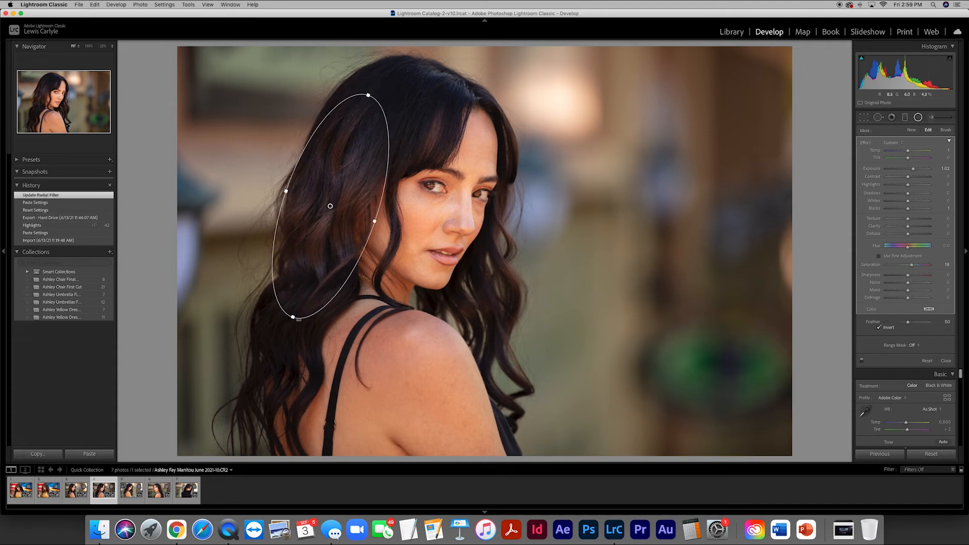
left_click_drag(295, 317, 281, 348)
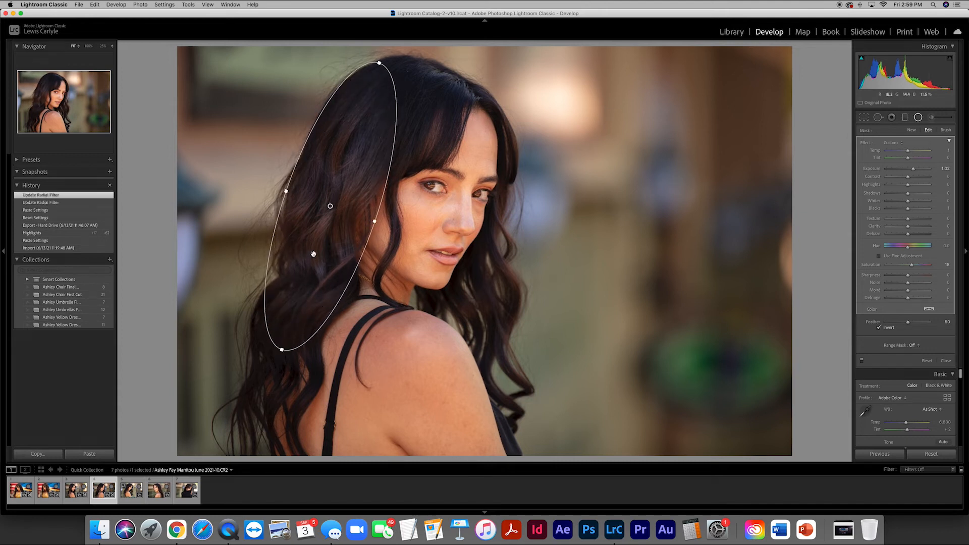
left_click_drag(330, 204, 316, 251)
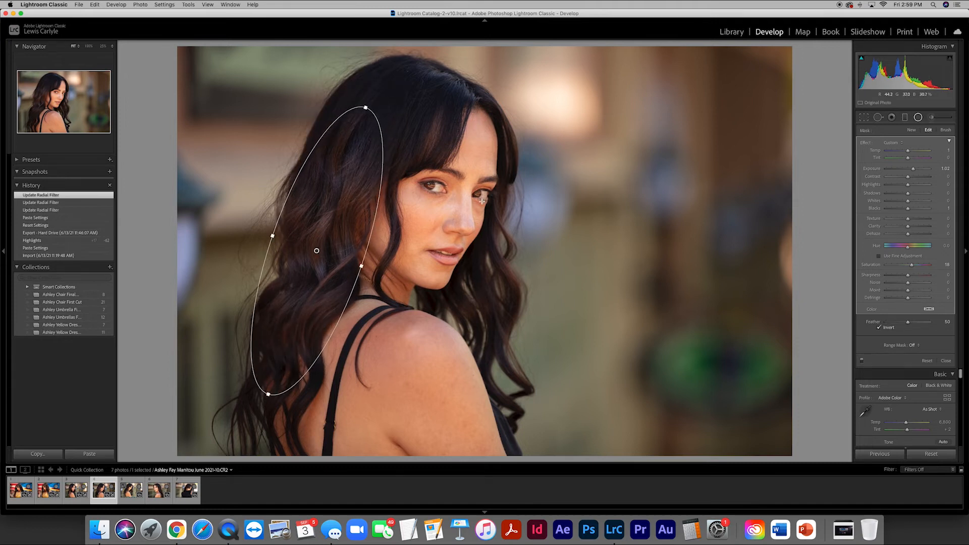
- Set the exposure of the fourth photo's hair radial filter to 0.86
left_click(937, 171)
key("BackSpace")
key("Return")
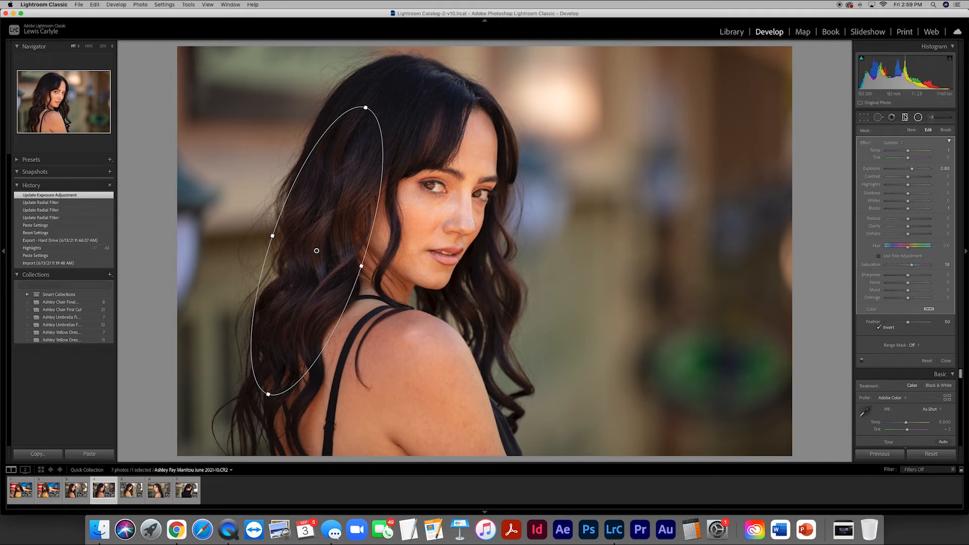
- Adjust the fourth photo's copied graduated filter so its inner edge reaches the woman's face, and set its exposure to -0.58
left_click(904, 117)
left_click(619, 192)
left_click_drag(620, 191, 633, 190)
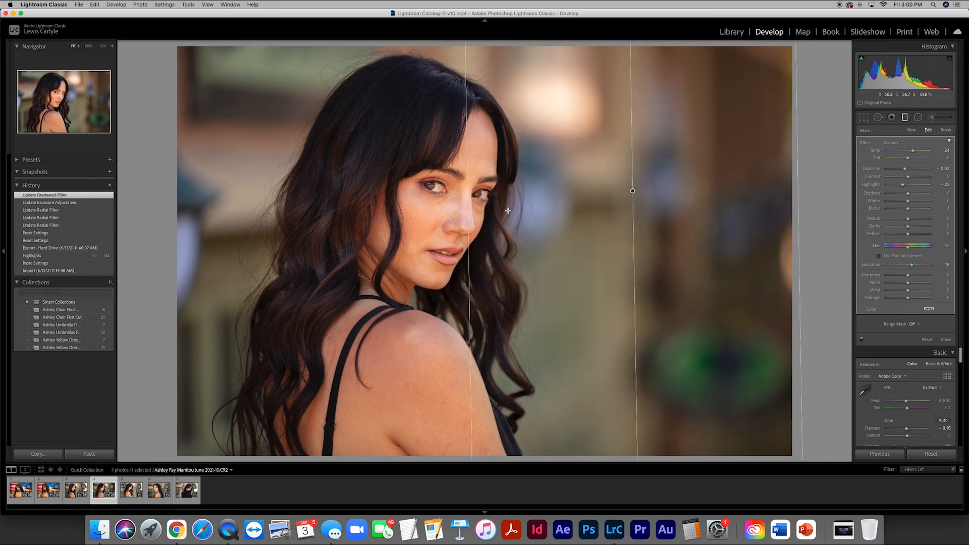
left_click_drag(471, 213, 474, 213)
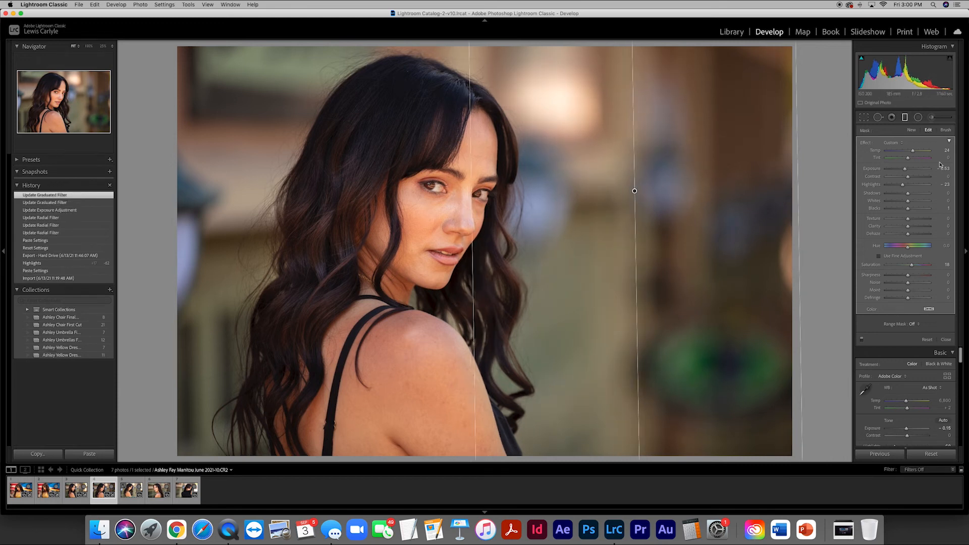
left_click_drag(904, 169, 904, 170)
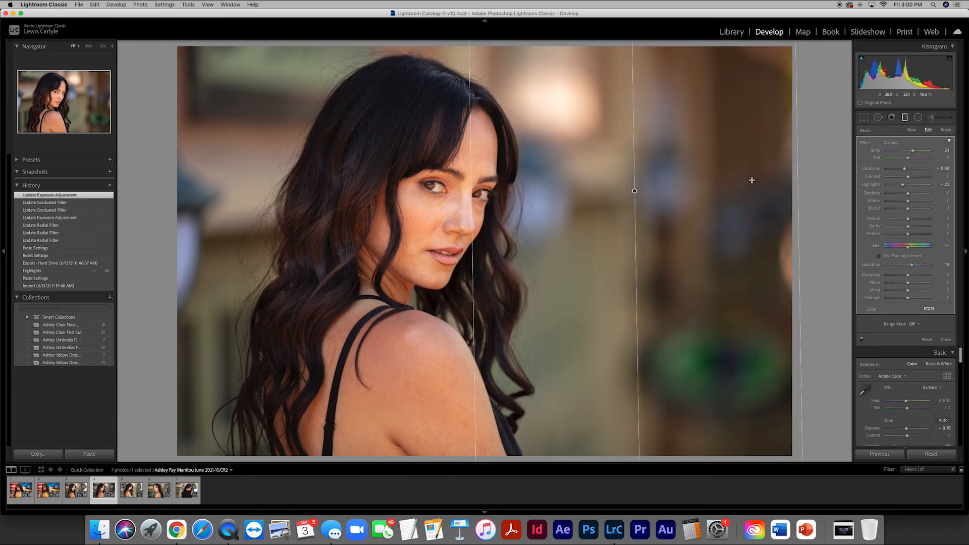
left_click_drag(473, 271, 415, 271)
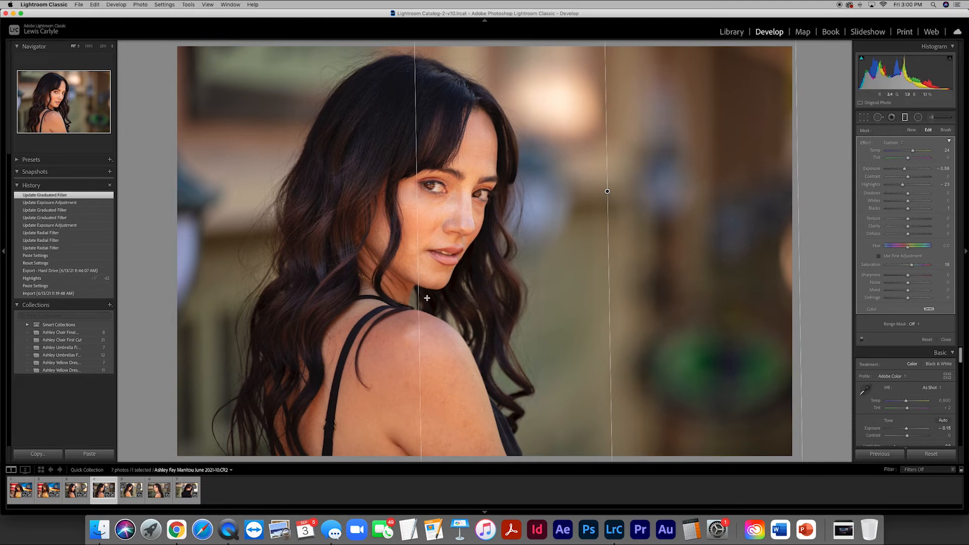
- Add a second graduated filter from the fourth photo's left edge into the hair, with exposure -0.52
left_click_drag(191, 208, 320, 213)
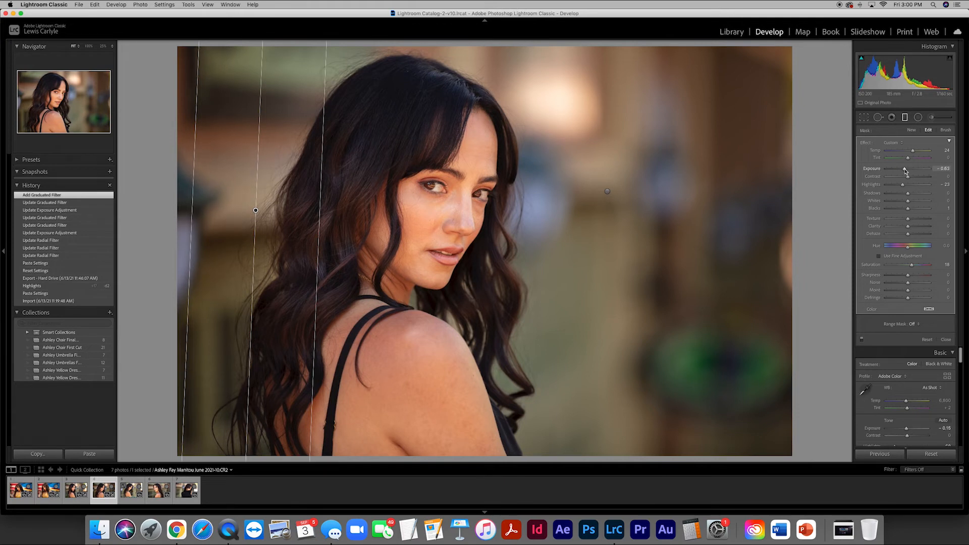
left_click_drag(905, 171, 906, 171)
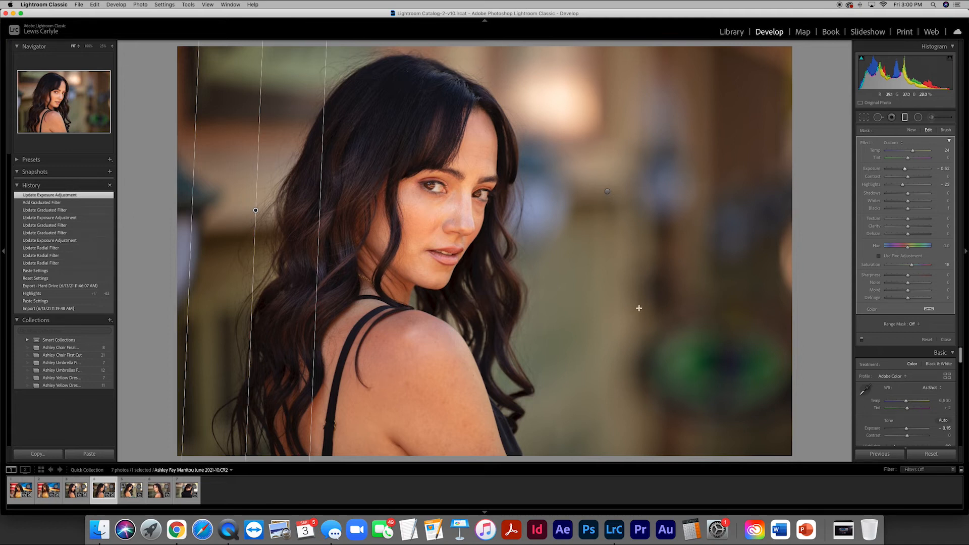
- Apply the fourth photo's settings to the fifth photo, then move and tilt the copied radial filter to follow her hair, and finish it
left_click(130, 495)
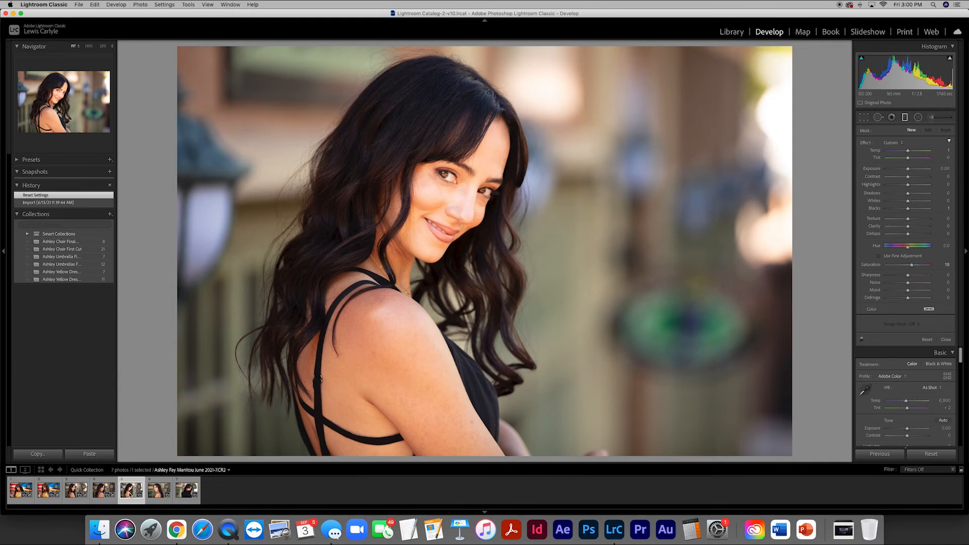
left_click(880, 453)
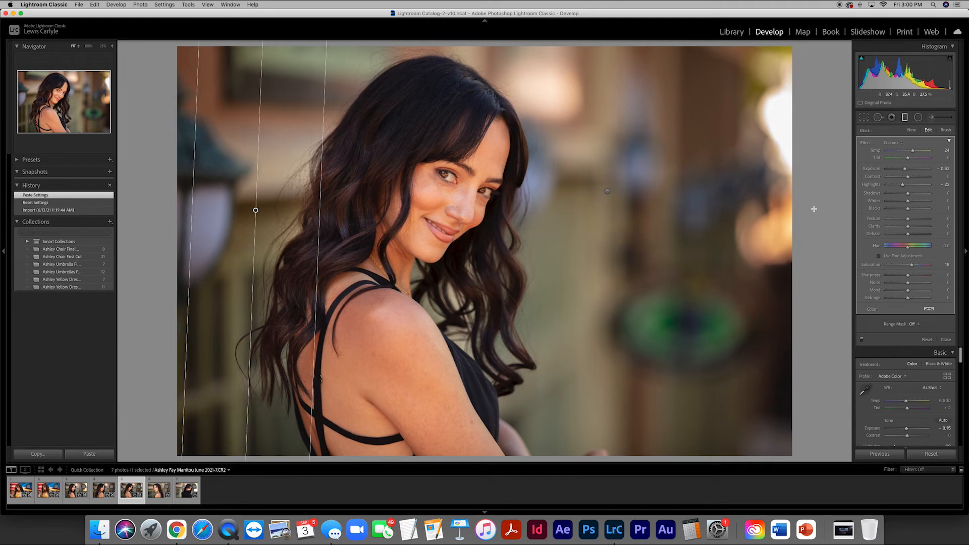
left_click(919, 118)
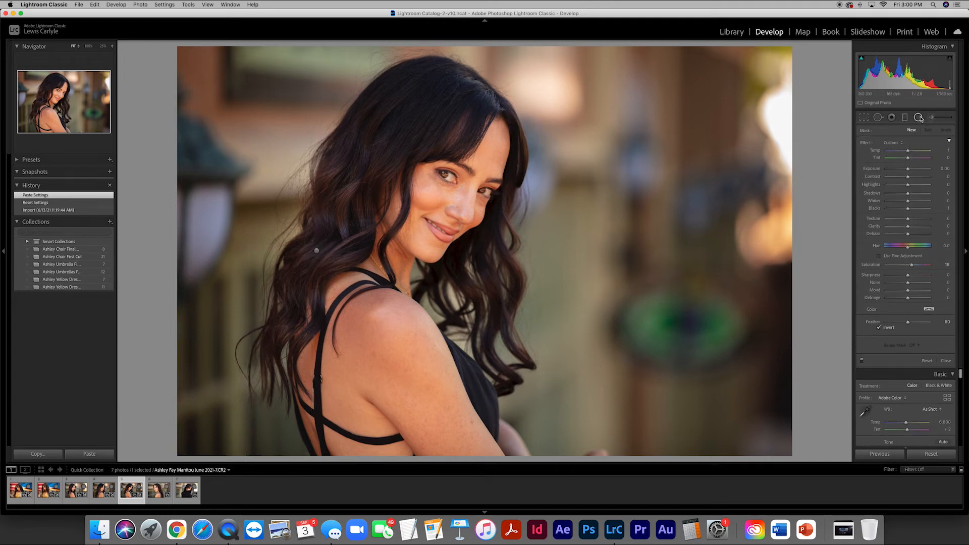
left_click(317, 249)
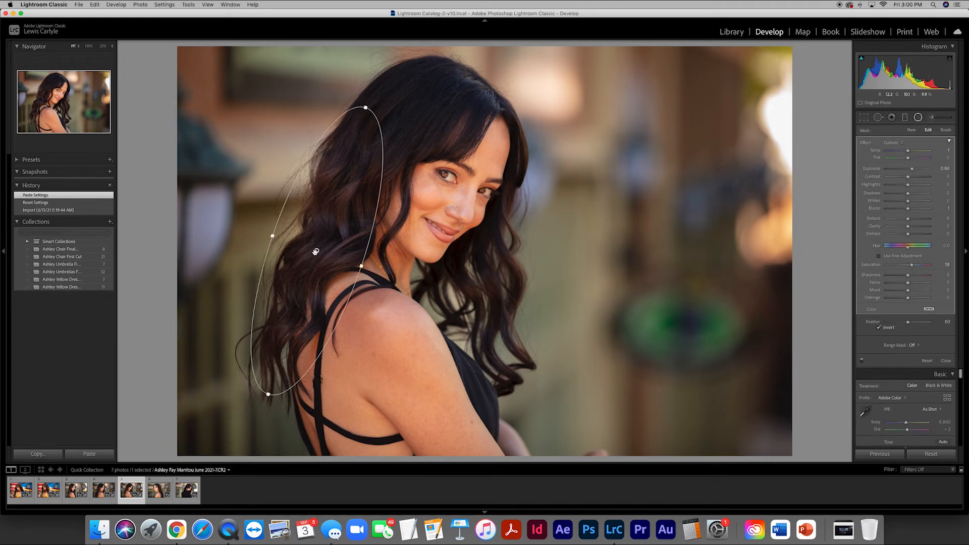
left_click_drag(317, 250, 389, 222)
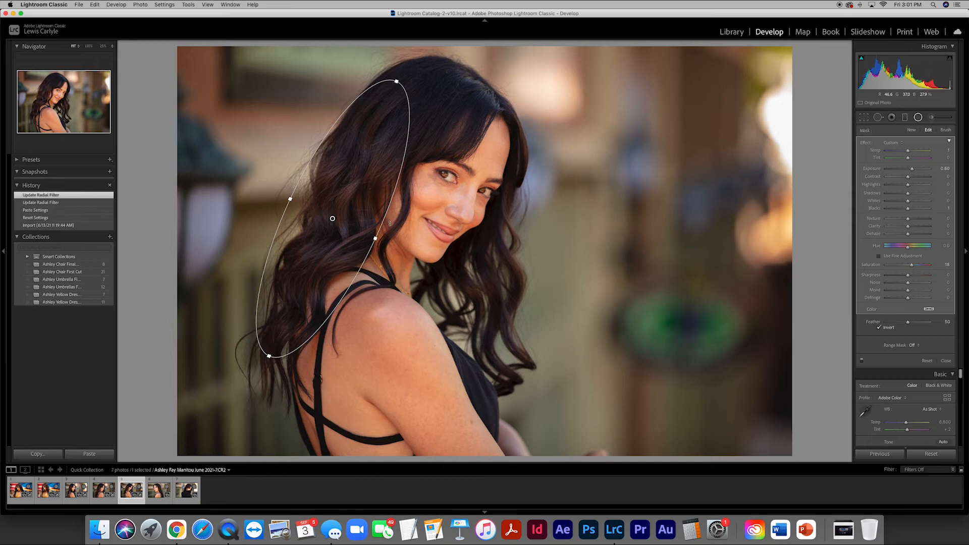
left_click(389, 223)
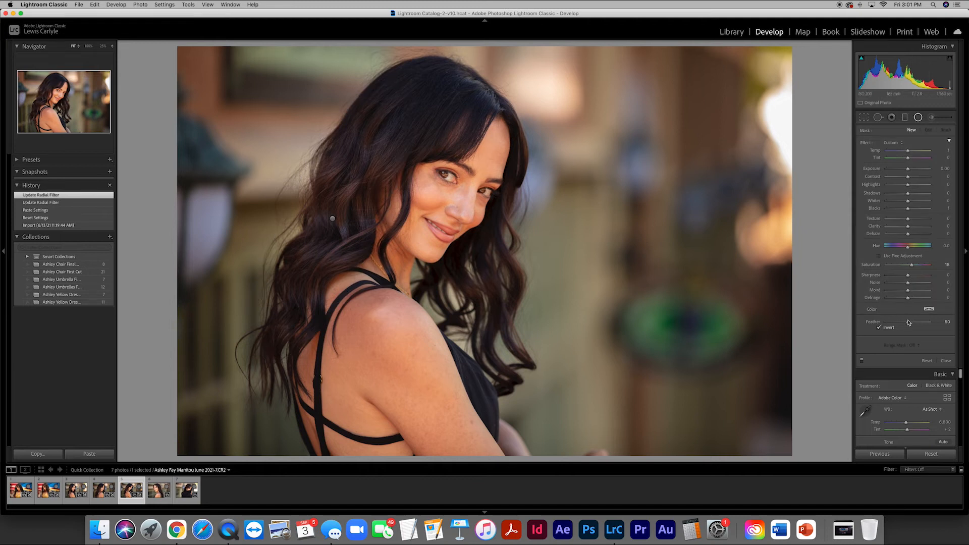
left_click(946, 361)
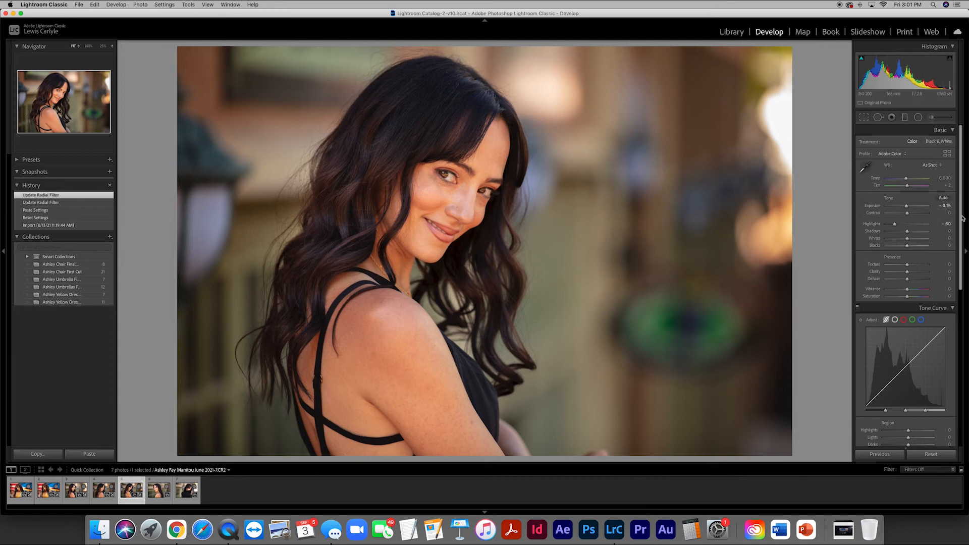
- Set the fifth photo's overall exposure to 0 and switch to the sixth photo
left_click(943, 207)
type("0")
key("Return")
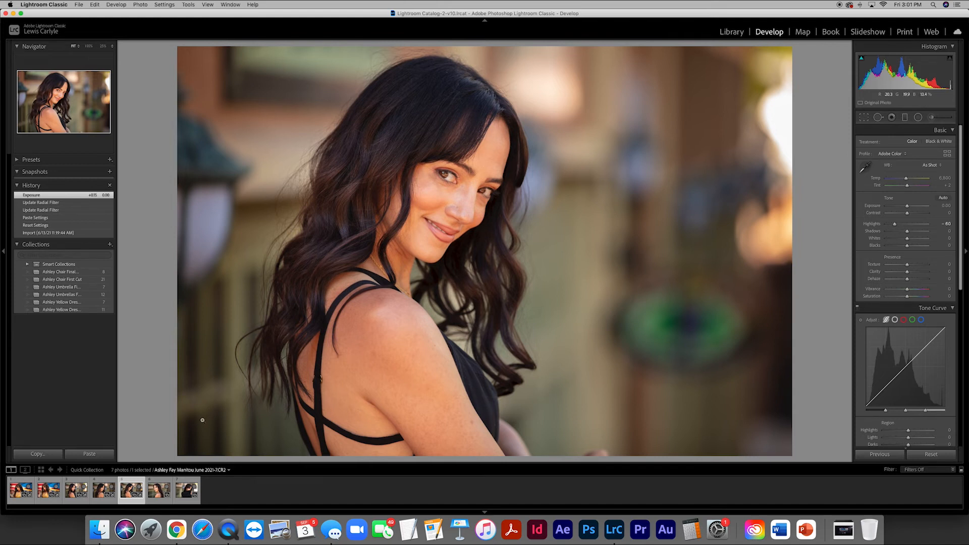
left_click(154, 494)
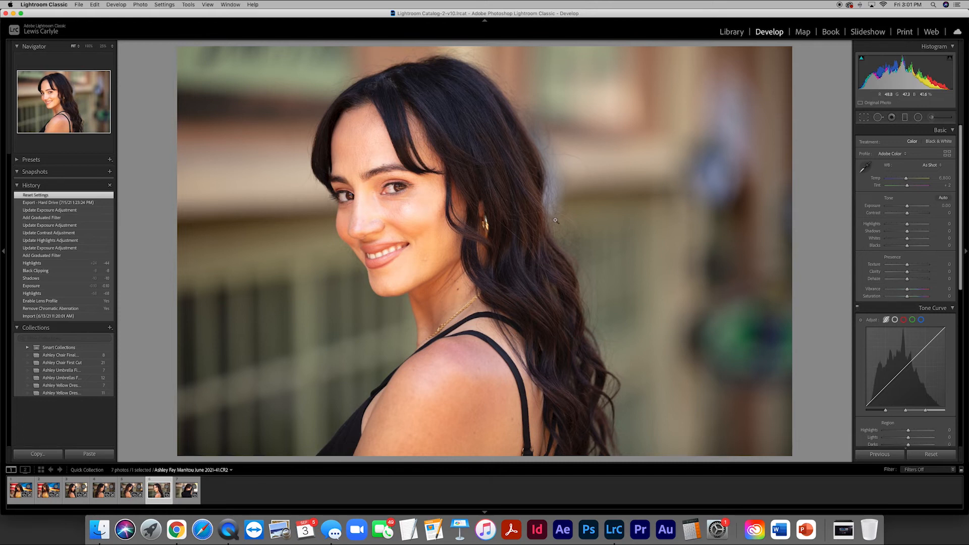
- Apply the fifth photo's settings to the sixth photo, then move and tilt the copied radial filter along the hair behind her ear
left_click(887, 455)
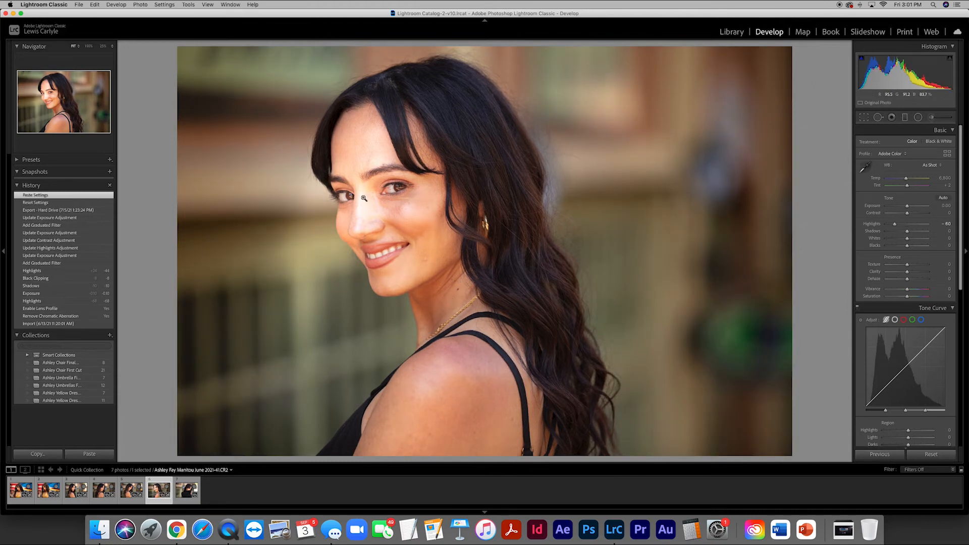
left_click(918, 118)
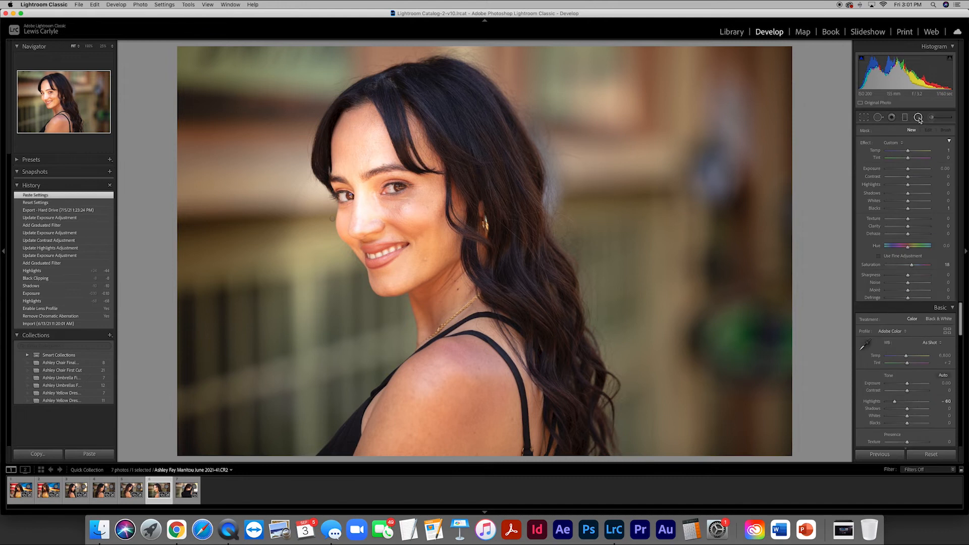
left_click(332, 218)
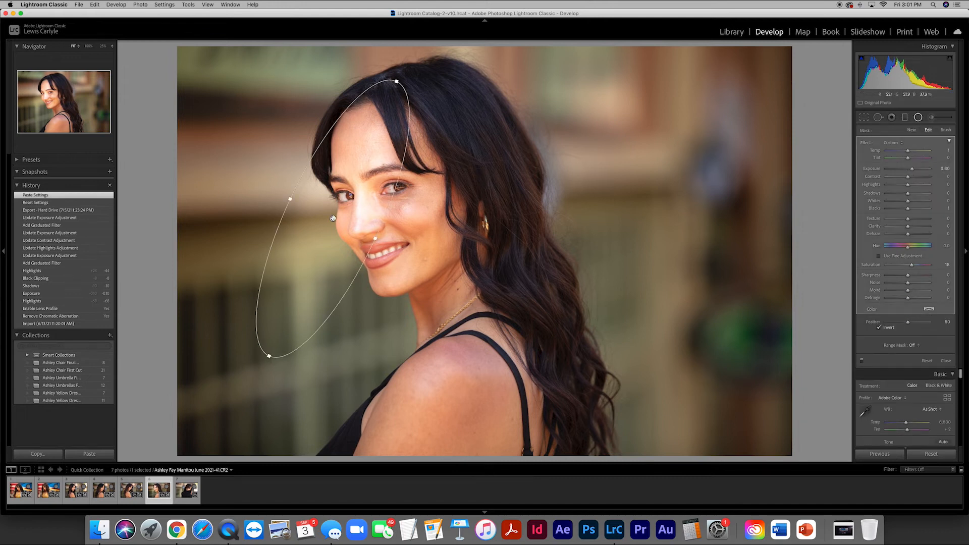
left_click_drag(332, 219, 352, 218)
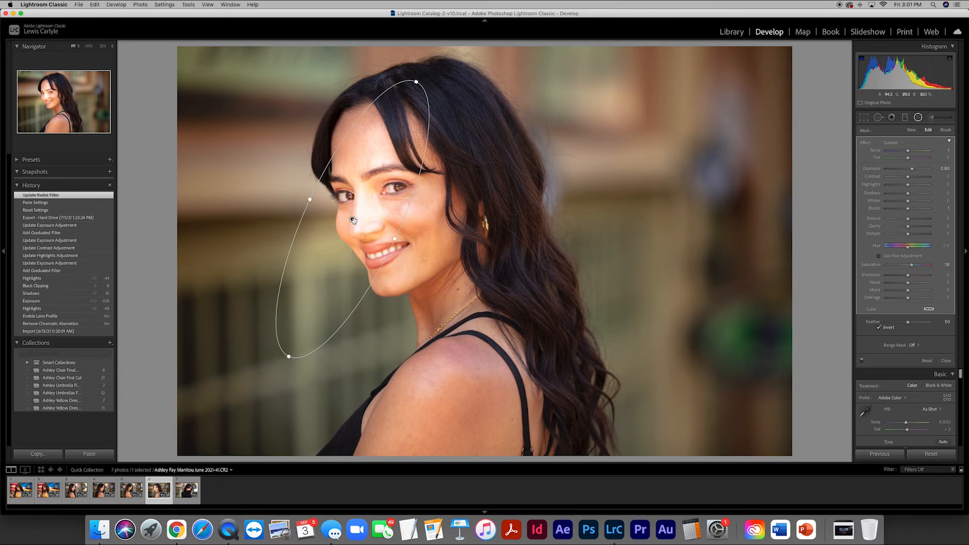
mouse_move(352, 219)
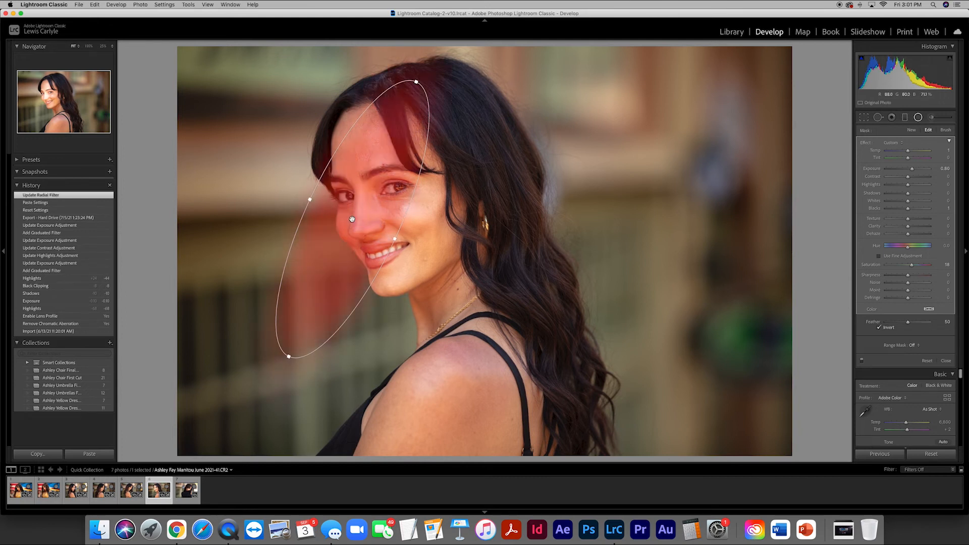
mouse_move(353, 219)
left_mouse_down()
mouse_move(354, 230)
mouse_move(353, 216)
left_mouse_up()
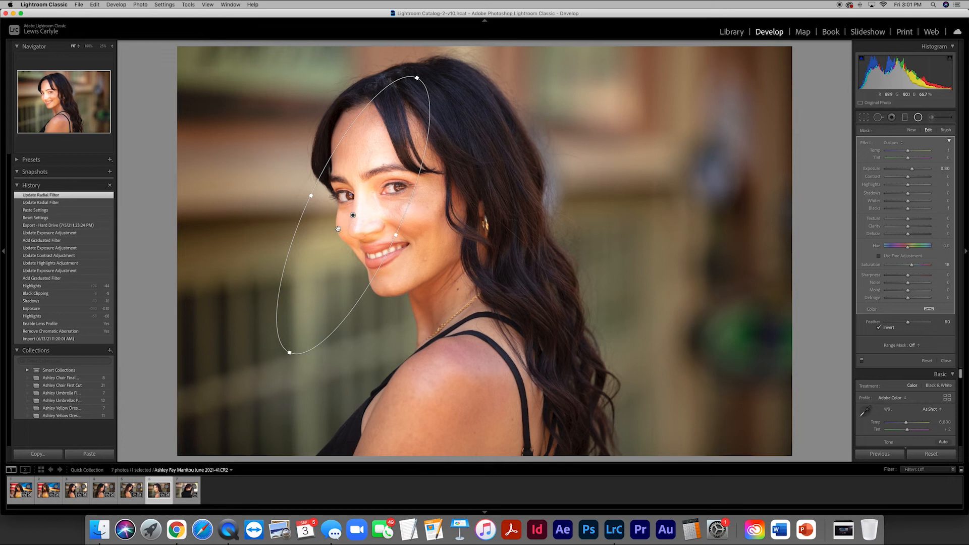
left_click_drag(453, 233, 612, 243)
left_click_drag(590, 83, 460, 77)
left_click_drag(513, 225, 506, 226)
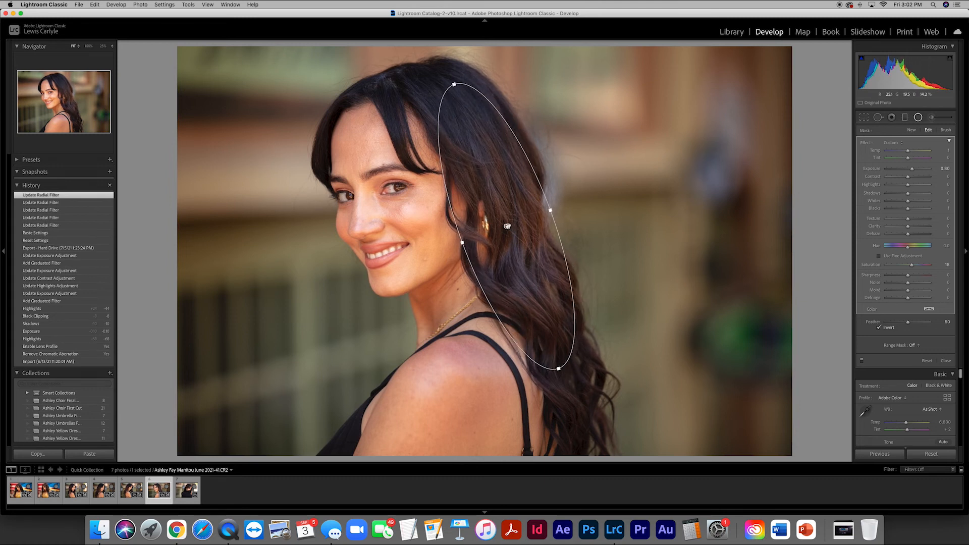
- Set the exposure of the sixth photo's radial filter to 0.65
left_click(945, 169)
type(".6")
key("Return")
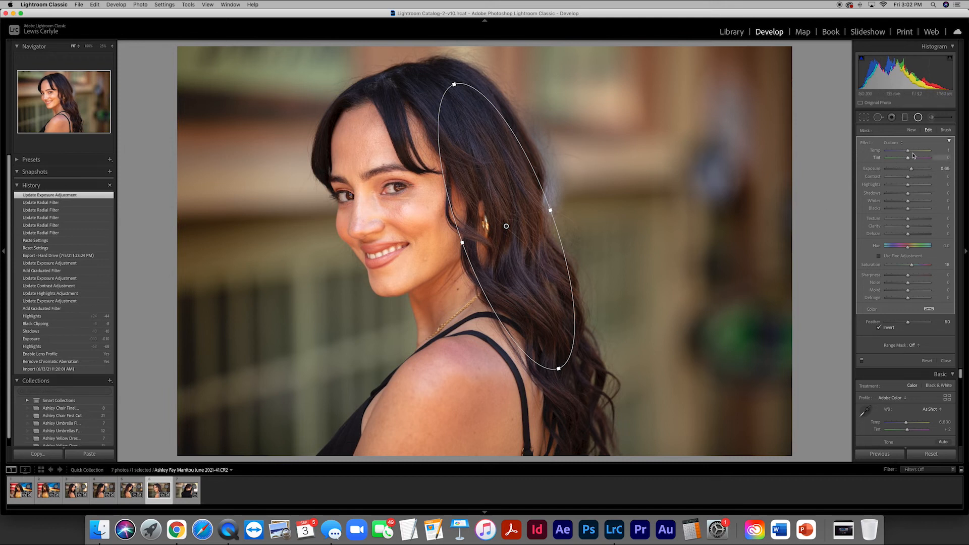
- Shift both of the sixth photo's graduated filters slightly toward the photo's right side, and finish the filter editing
left_click(904, 119)
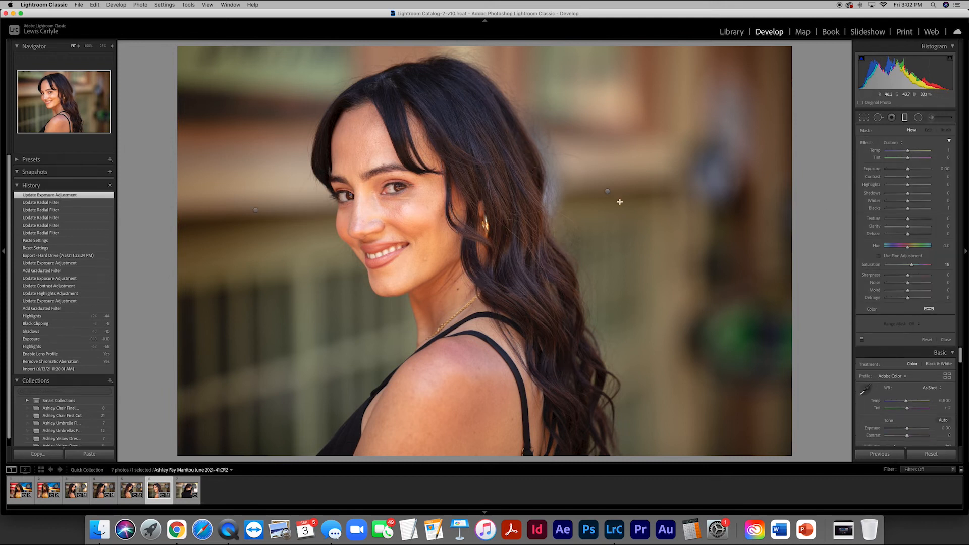
left_click(608, 191)
mouse_move(608, 191)
left_mouse_down()
mouse_move(644, 192)
mouse_move(625, 192)
left_mouse_up()
left_click(256, 210)
left_click_drag(256, 210, 264, 210)
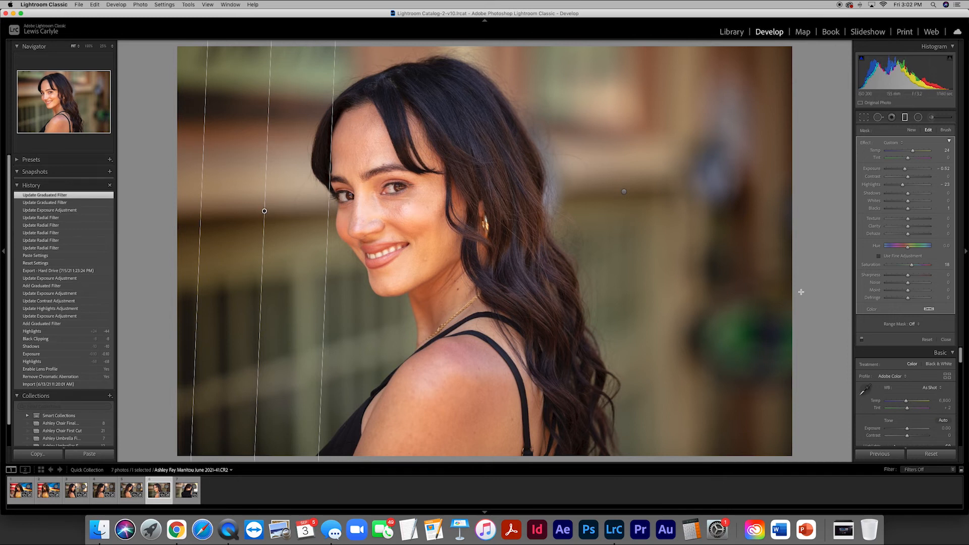
left_click(946, 339)
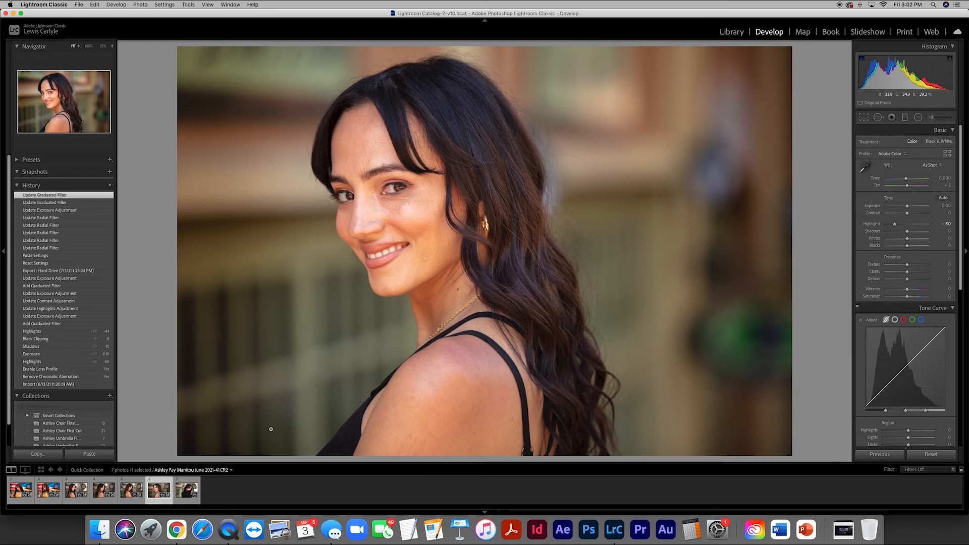
- Apply the sixth photo's settings to the seventh photo, then move, tilt and narrow the copied radial filter to follow the hair beside her ear
left_click(183, 493)
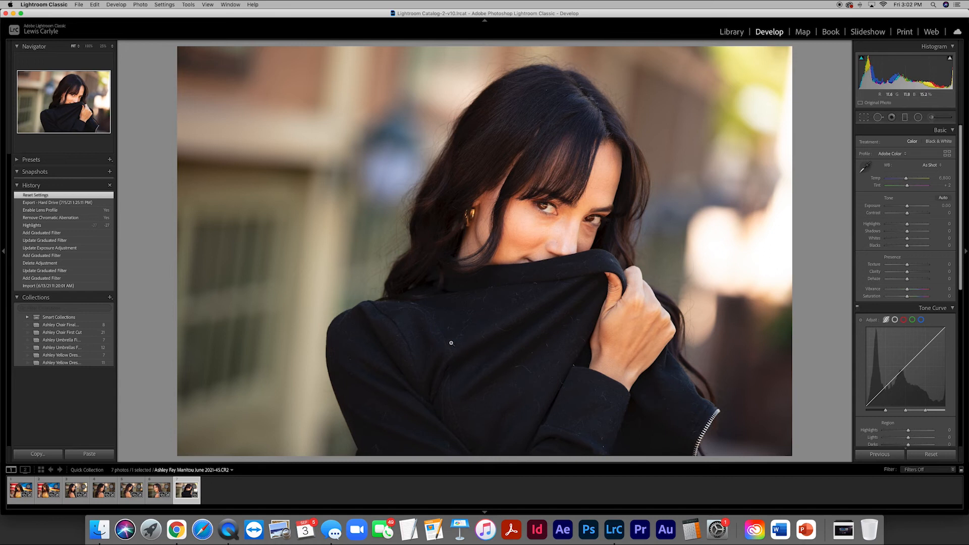
left_click(879, 454)
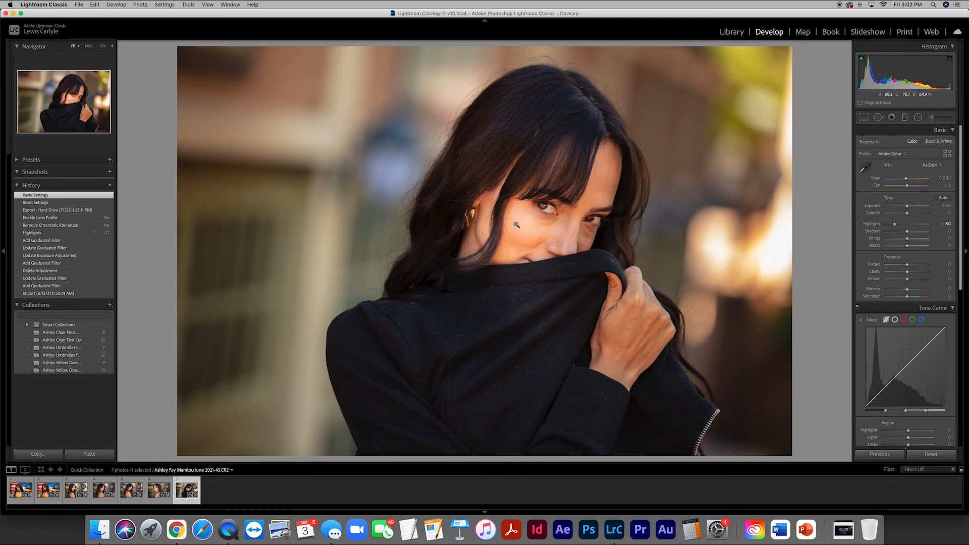
left_click(918, 117)
left_click(506, 227)
left_click_drag(506, 227, 451, 205)
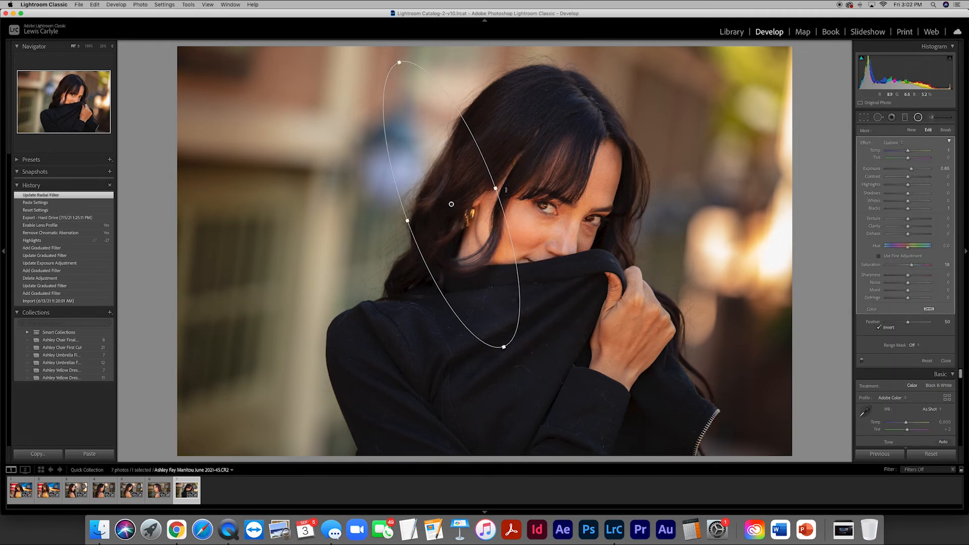
left_click_drag(504, 188, 516, 231)
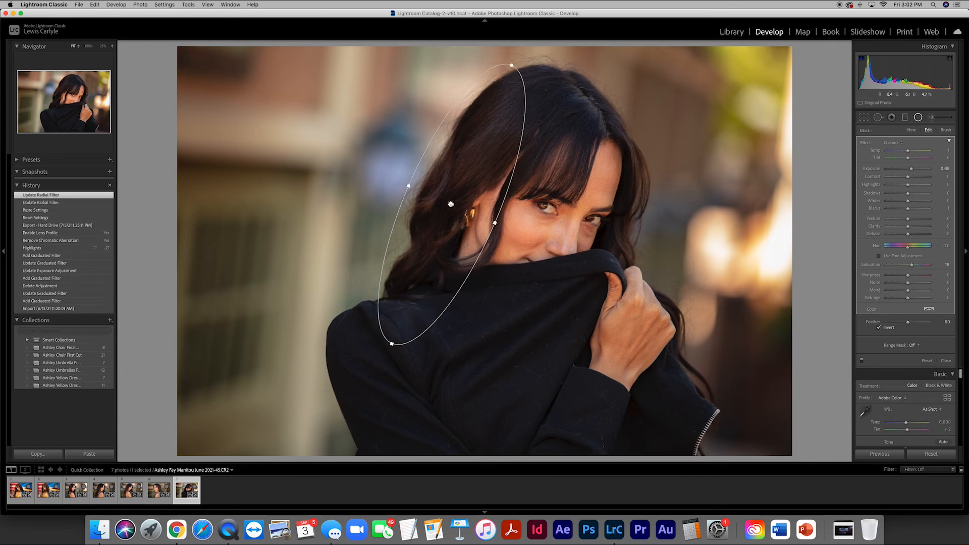
left_click_drag(408, 186, 461, 209)
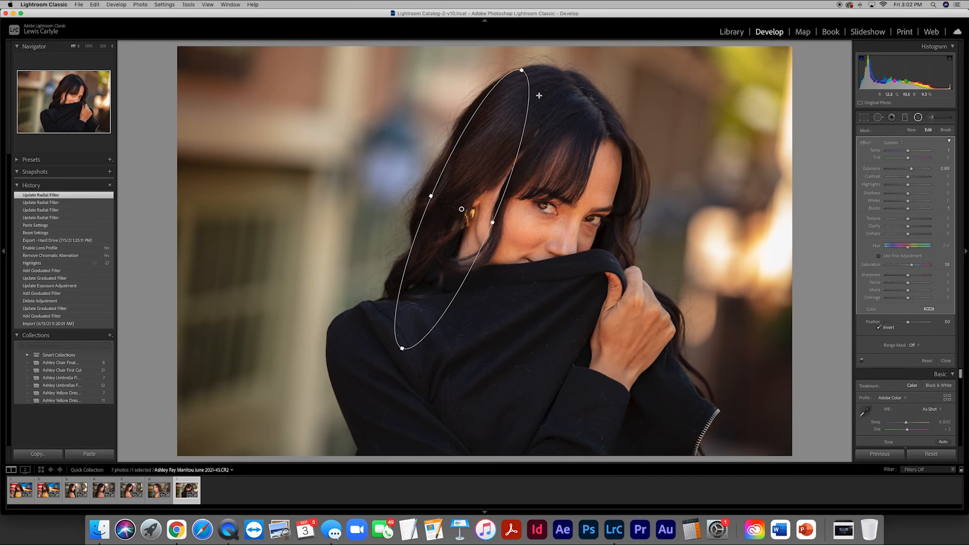
left_click(534, 67)
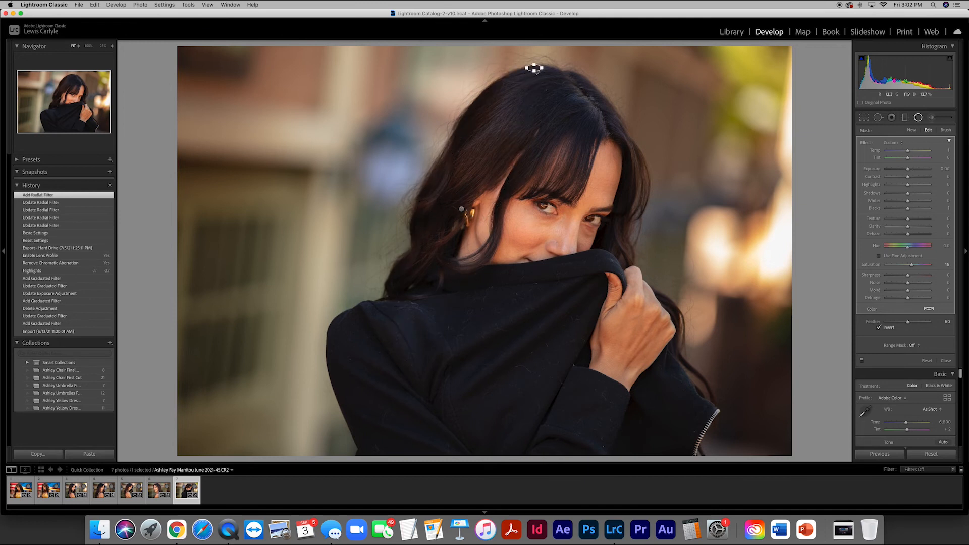
key("Delete")
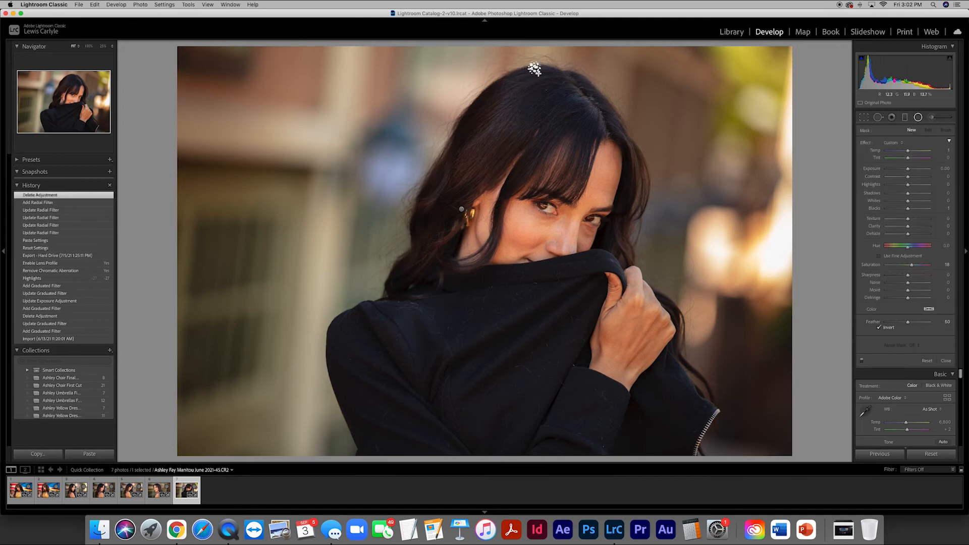
left_click(917, 118)
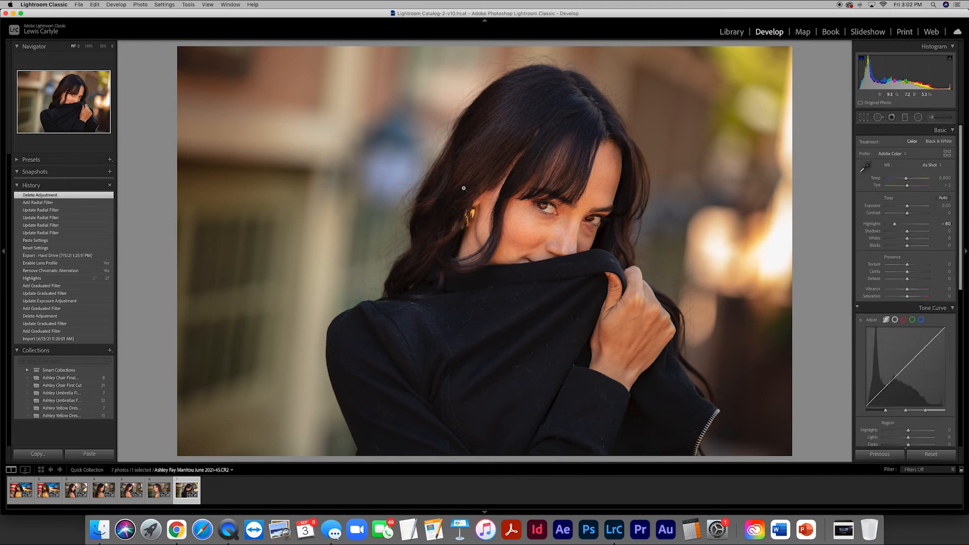
left_click(918, 117)
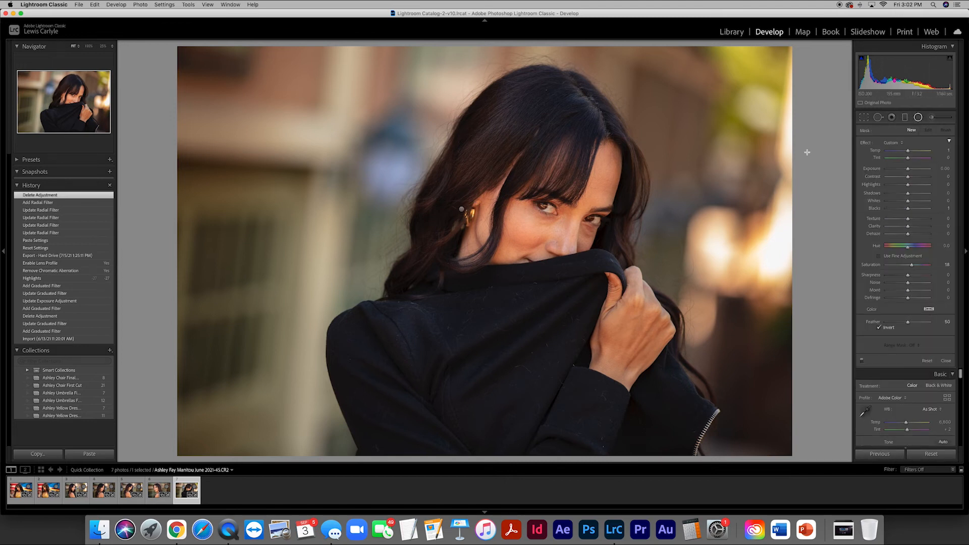
- Nudge the seventh photo's radial filter down the hair, and pull the right graduated filter's inner edge back to the side of her face
left_click(462, 209)
left_click_drag(464, 203, 455, 215)
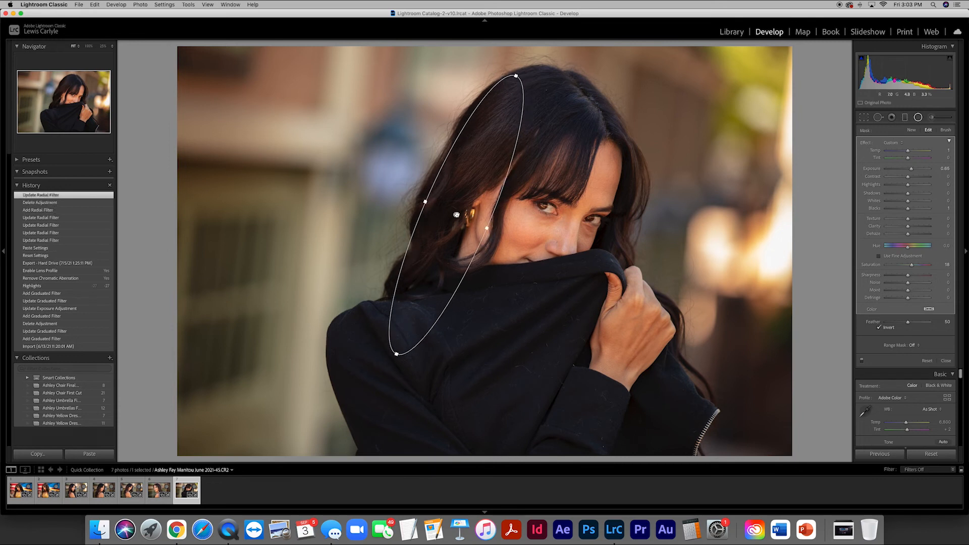
left_click(905, 117)
left_click(624, 192)
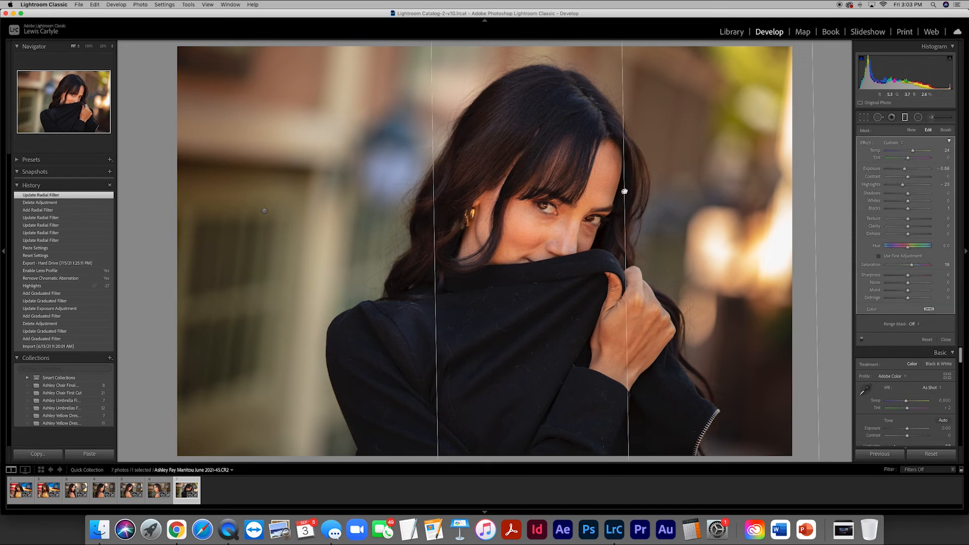
left_click_drag(591, 193, 623, 197)
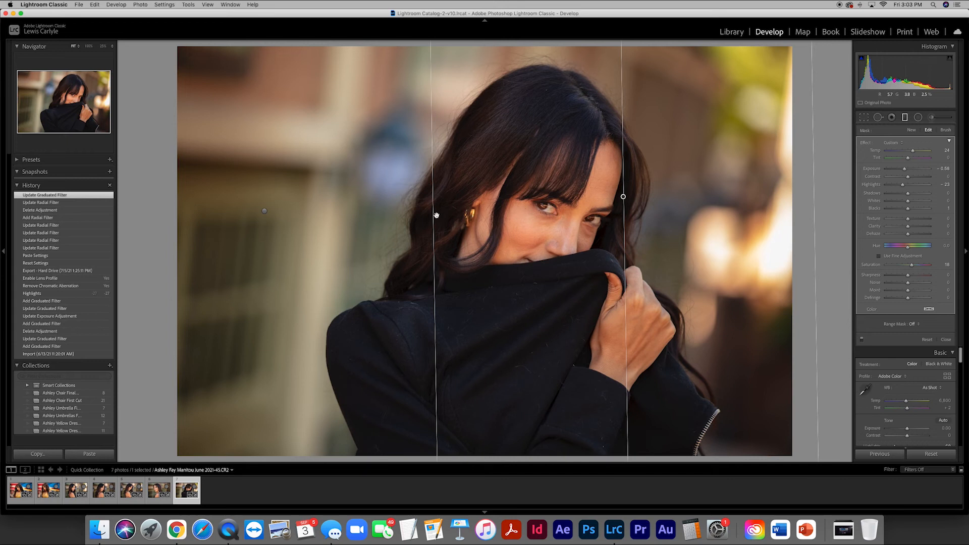
left_click_drag(435, 216, 621, 226)
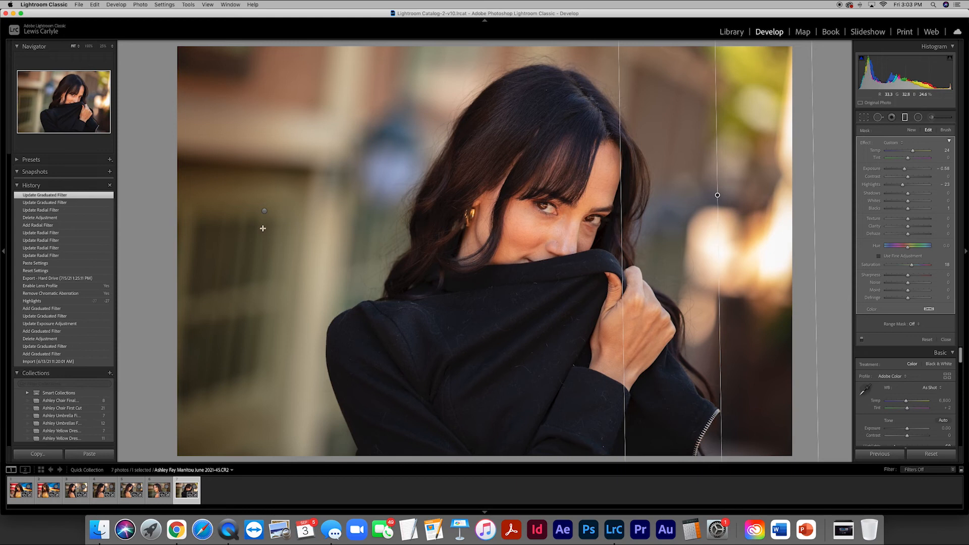
- Extend the seventh photo's left graduated filter so its inner edge reaches her hair, and finish the filter editing
left_click(264, 211)
left_click_drag(328, 217, 428, 225)
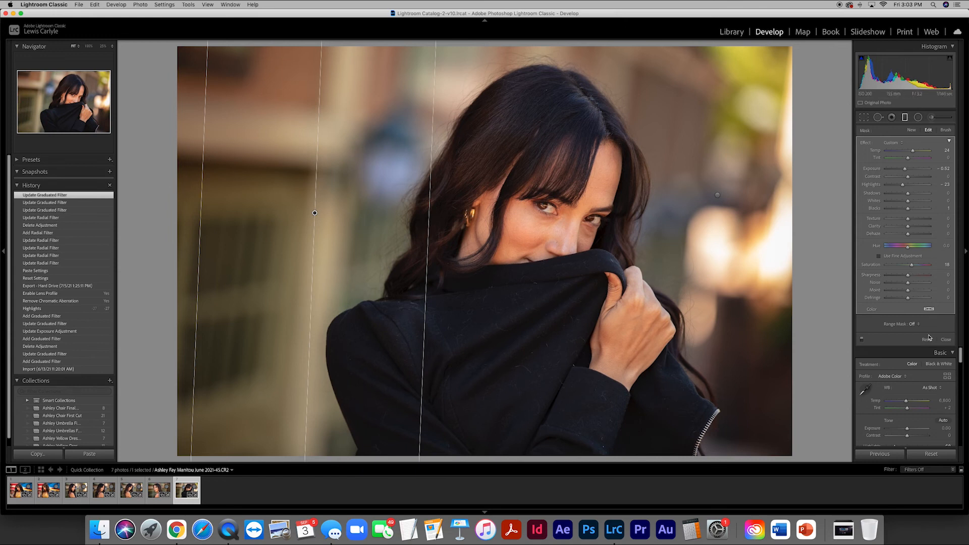
left_click(944, 339)
- Try an overall exposure of 0.25 on the seventh photo, and settle on 0.20
left_click(946, 206)
key("BackSpace")
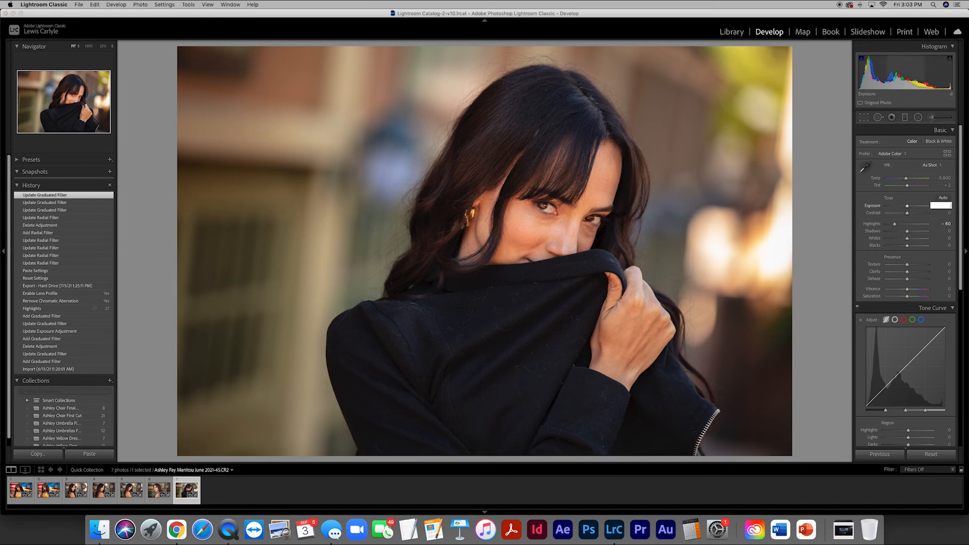
type(".25")
key("Return")
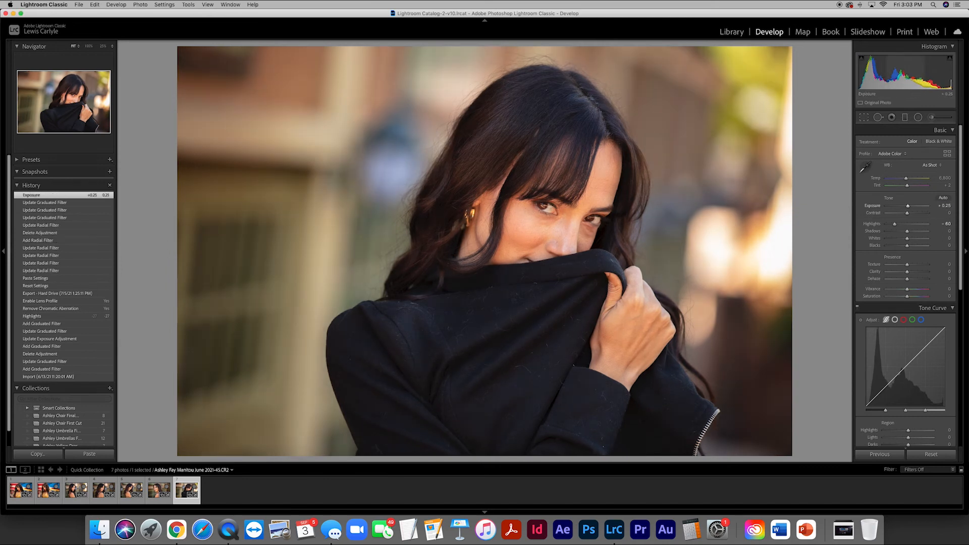
left_click(938, 206)
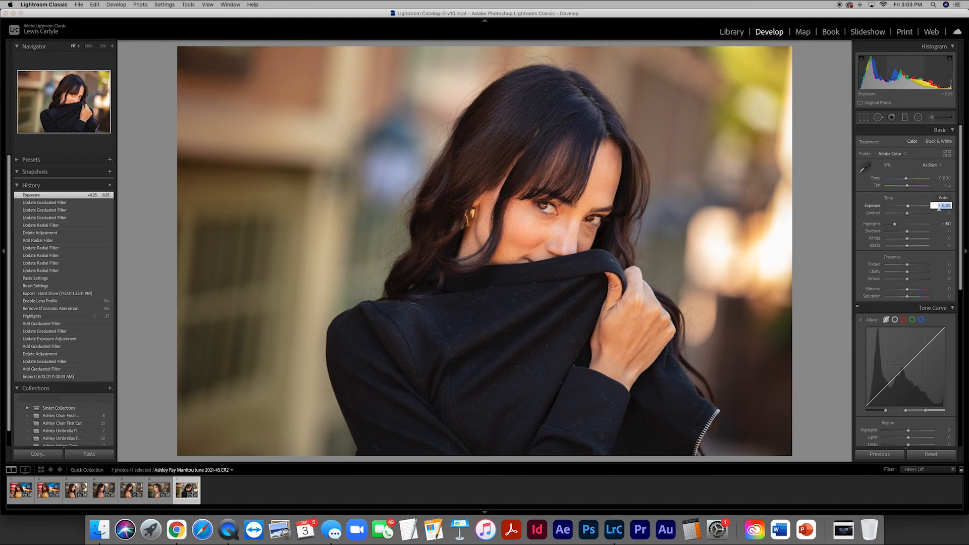
type("0.2")
key("Return")
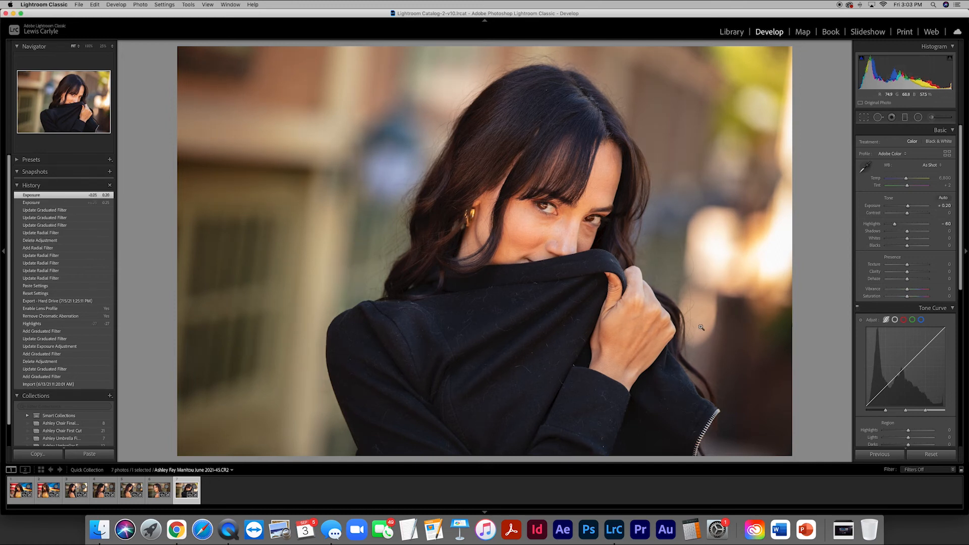
- Review the seven edited photos one after another at full view, from the first to the seventh, and return to the thumbnail grid
key("g")
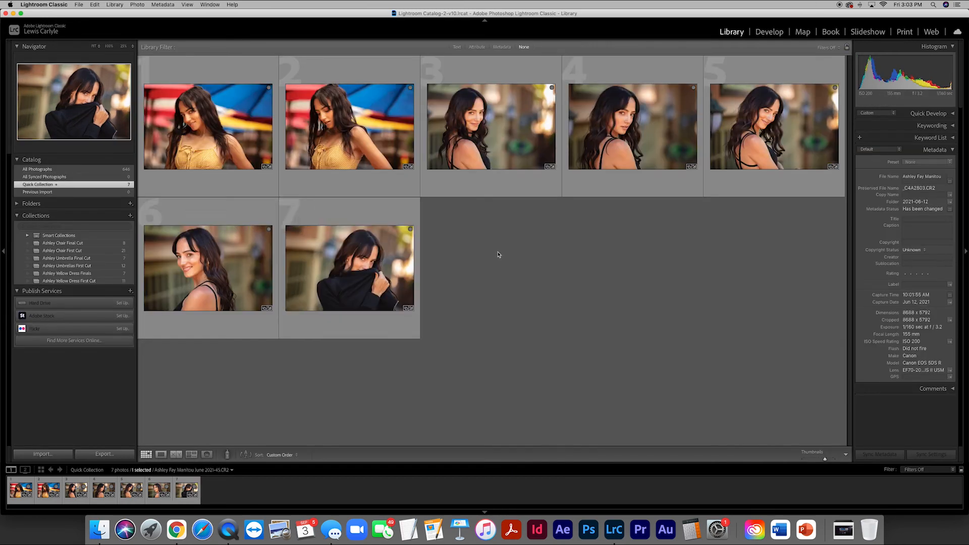
left_click(497, 255)
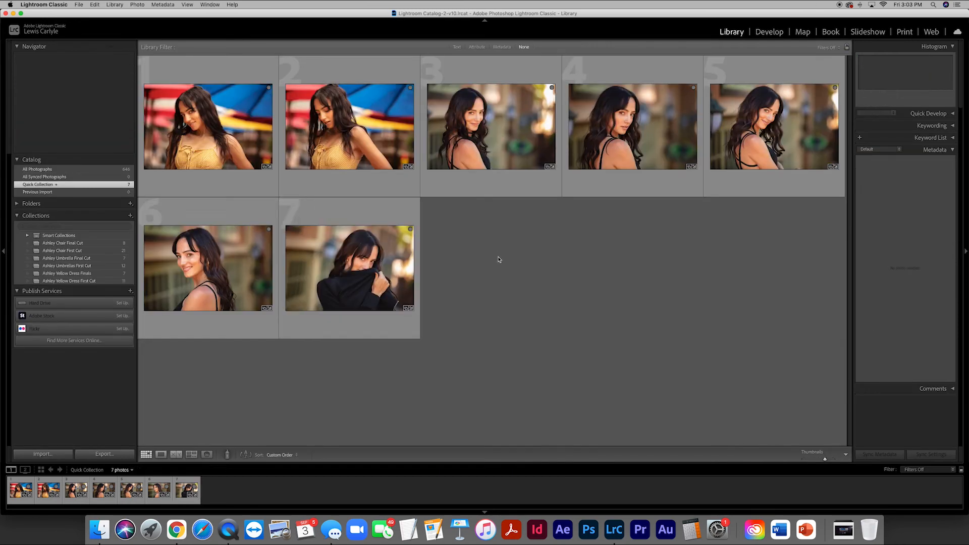
double_click(194, 146)
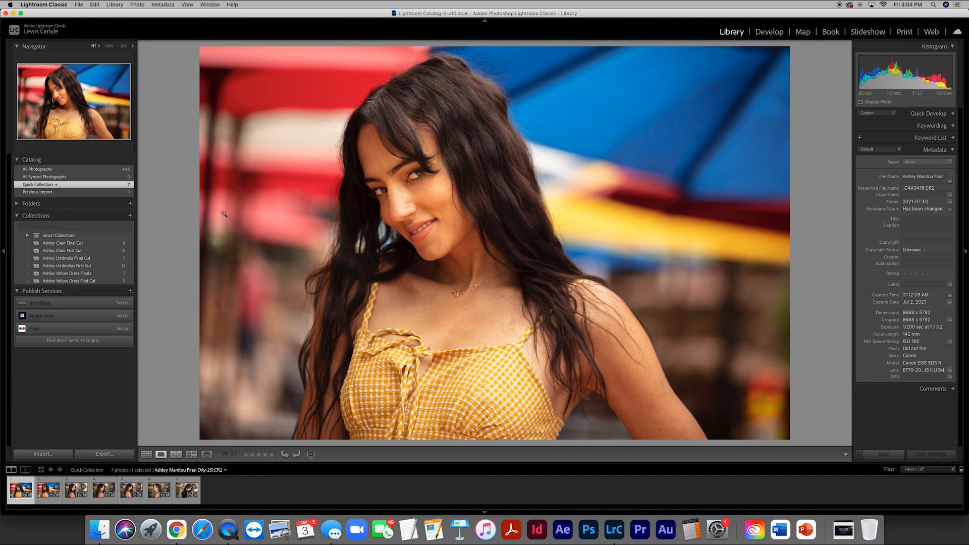
key("Right")
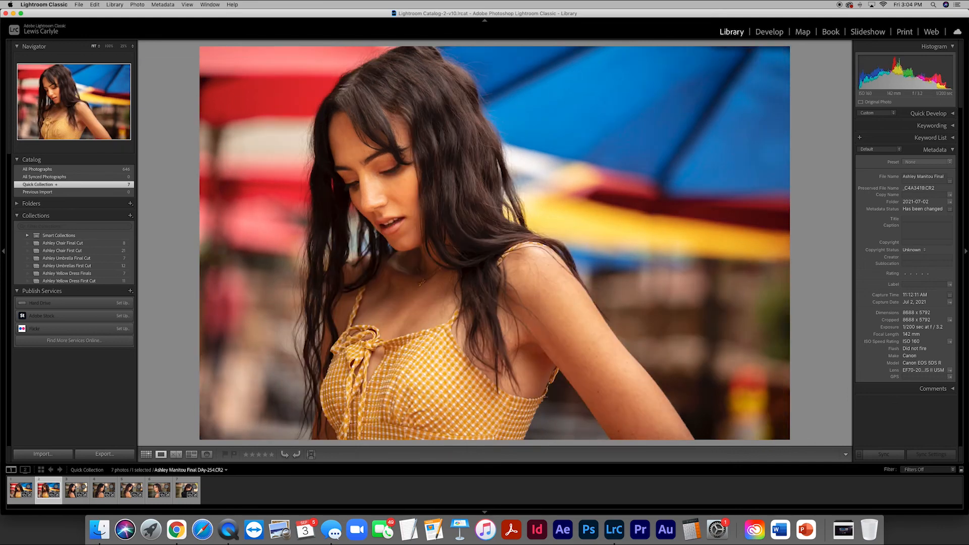
key("Right")
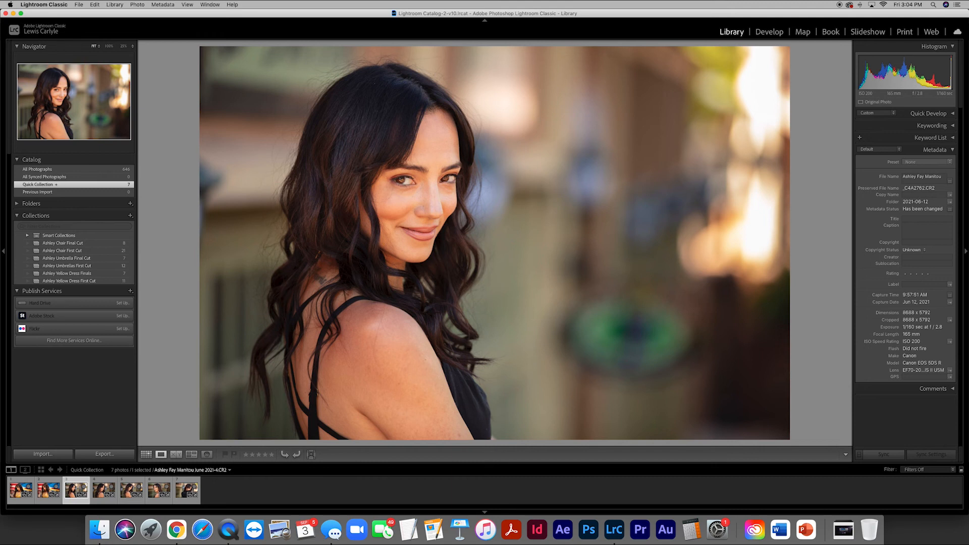
key("Right")
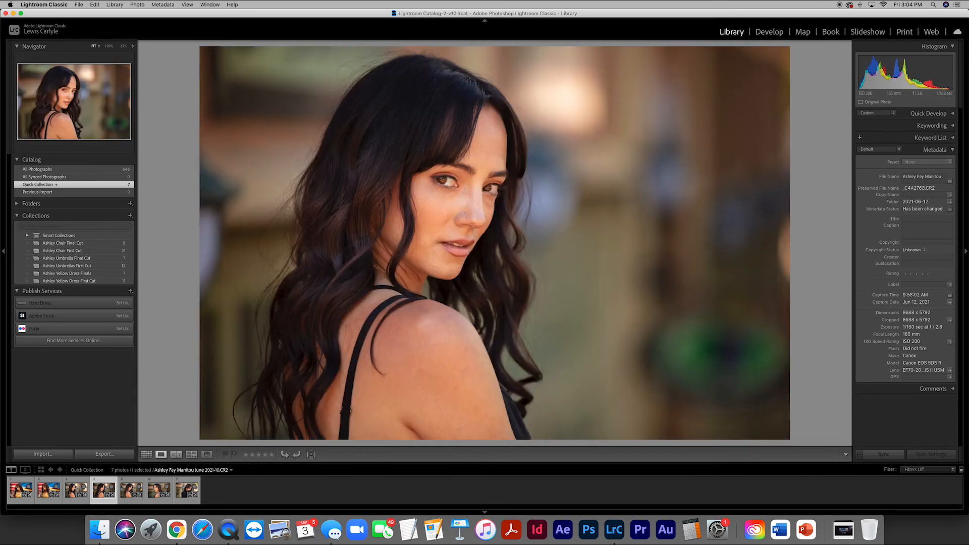
key("Right")
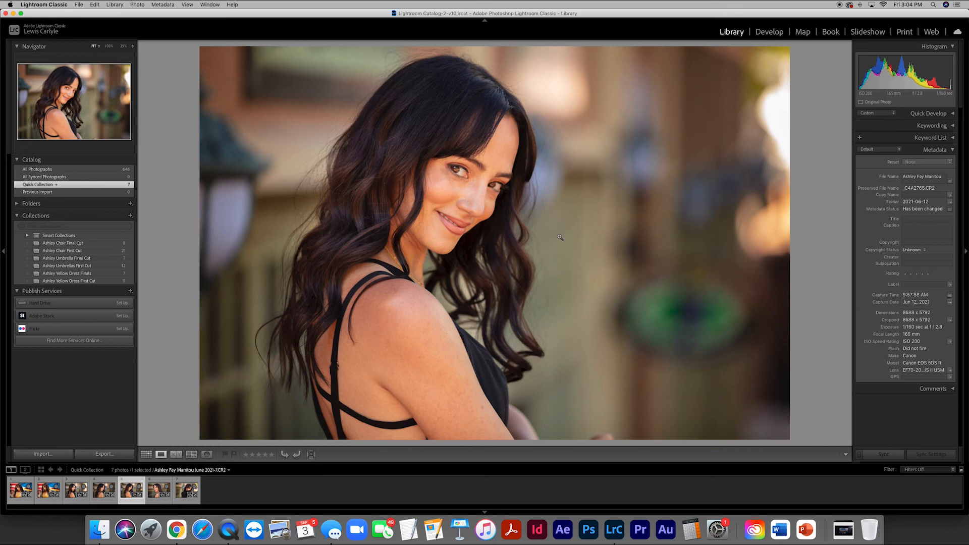
key("Right")
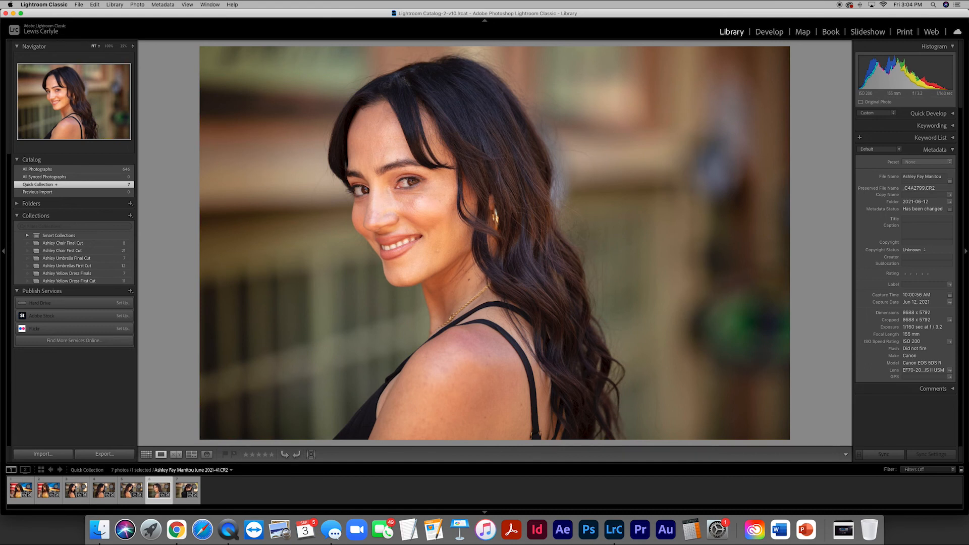
key("Right")
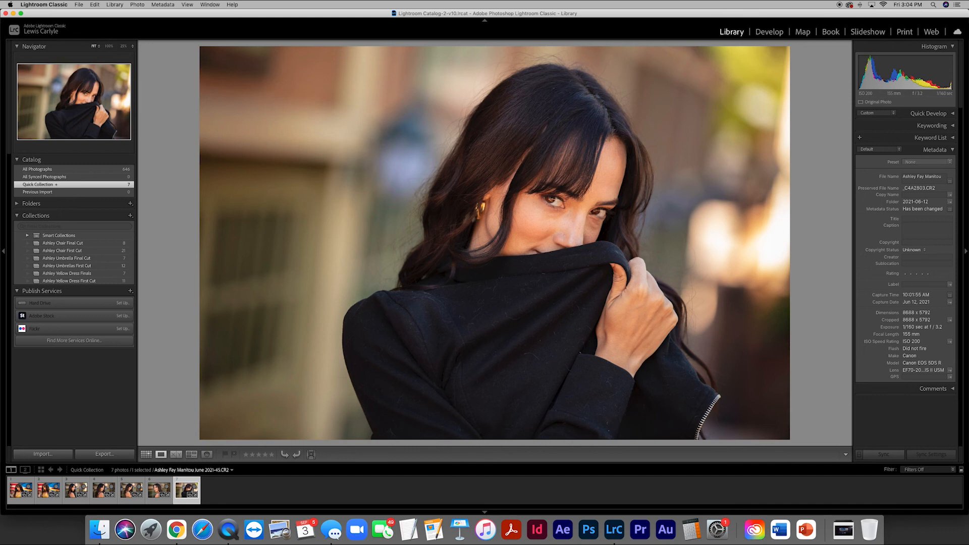
key("g")
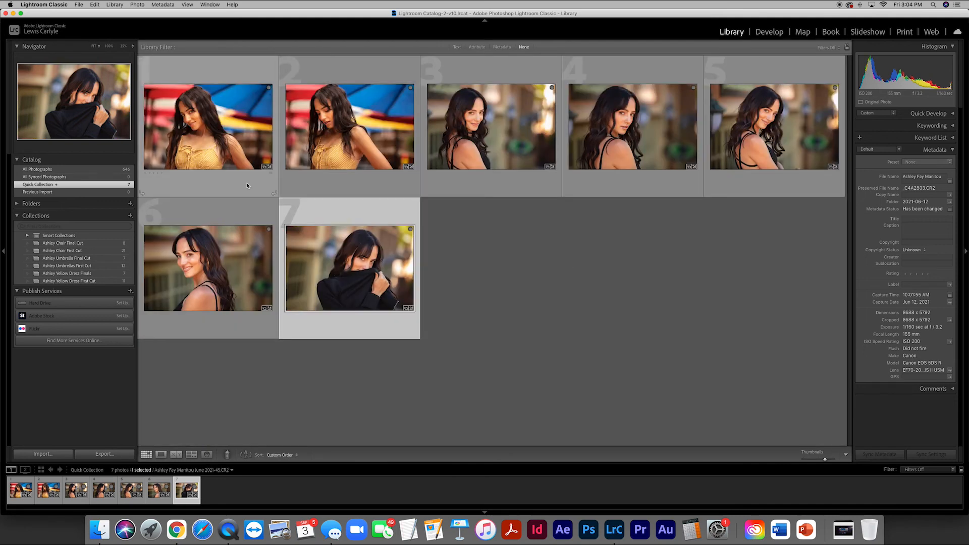
- Select all seven photos in the Quick Collection and open the export settings for them
left_click(215, 146)
key("super+a")
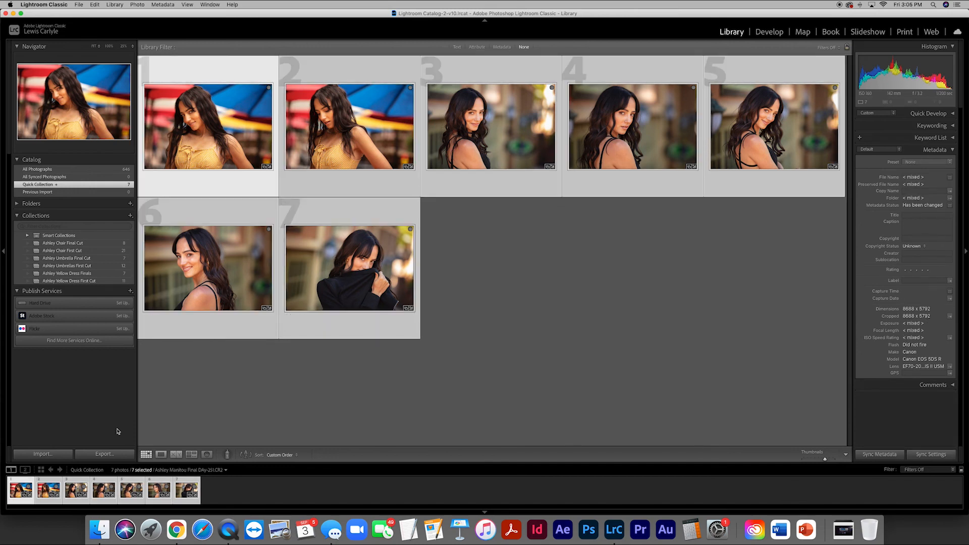
left_click(104, 454)
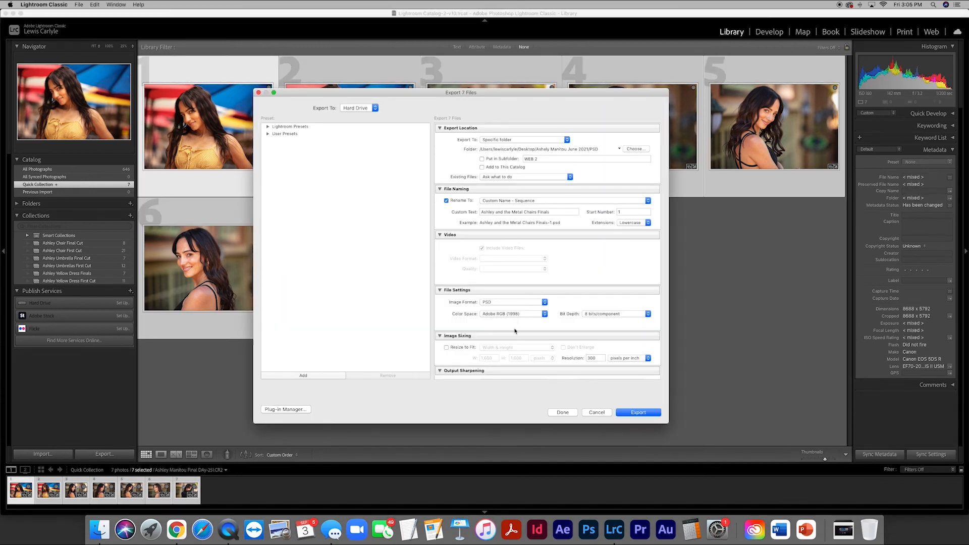
left_click_drag(595, 89, 543, 92)
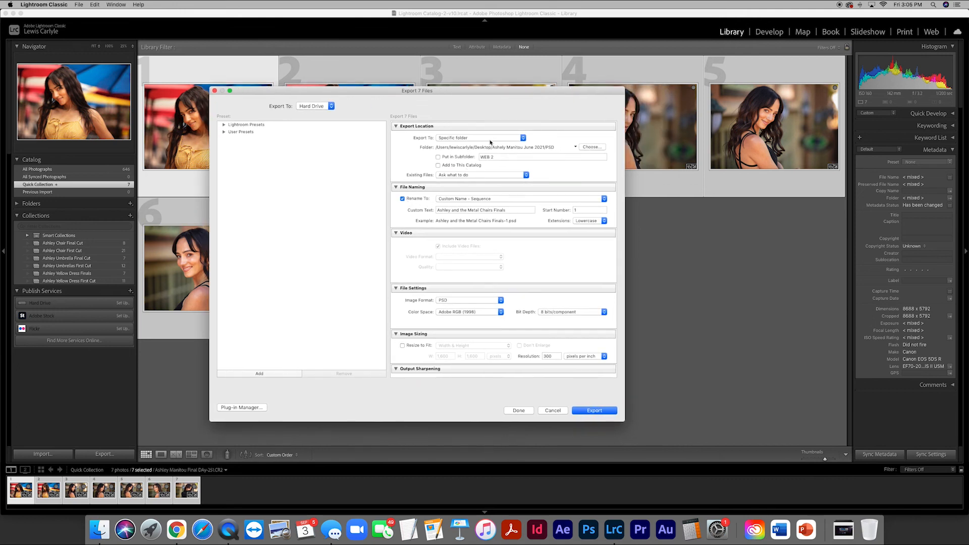
- Set the export destination to the PSD subfolder of the Manitou June 2021 folder on the Desktop
left_click(590, 147)
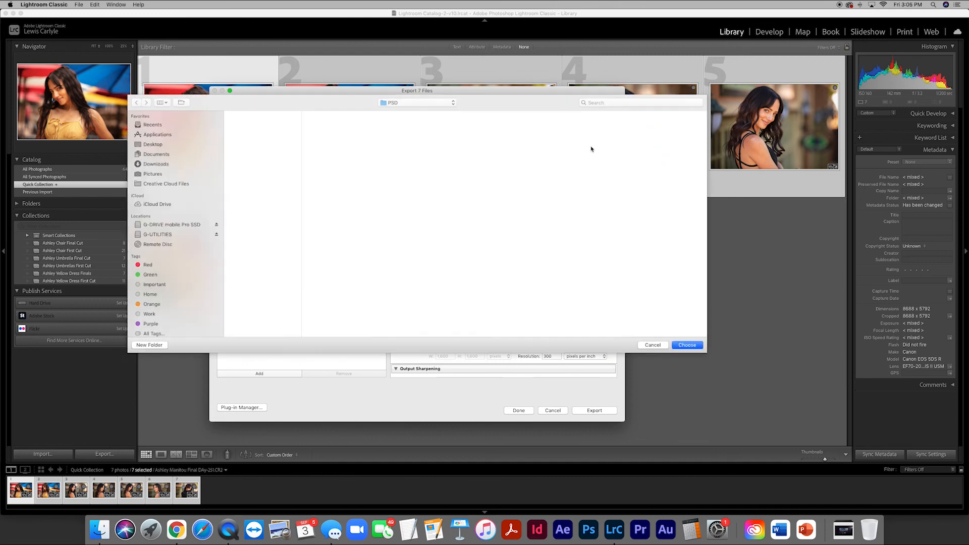
left_click(152, 144)
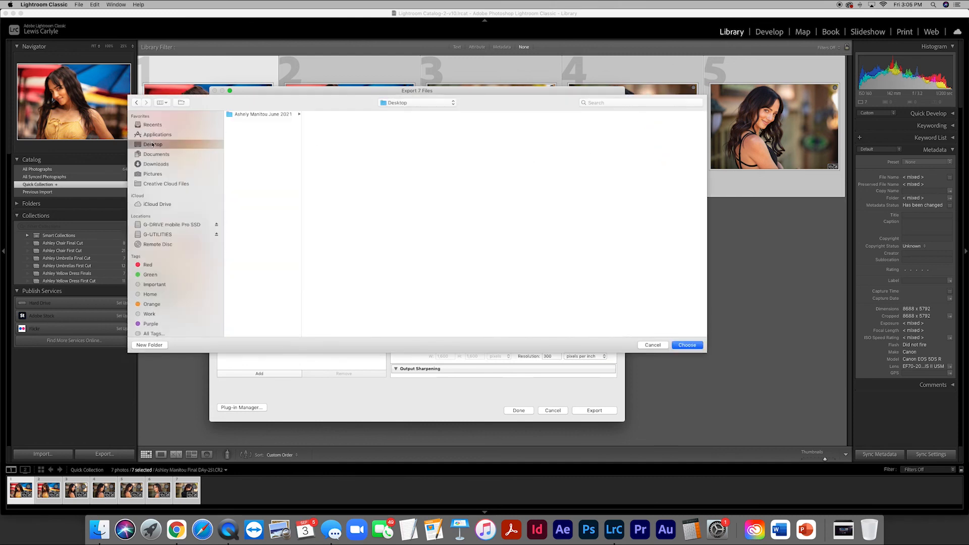
left_click(260, 115)
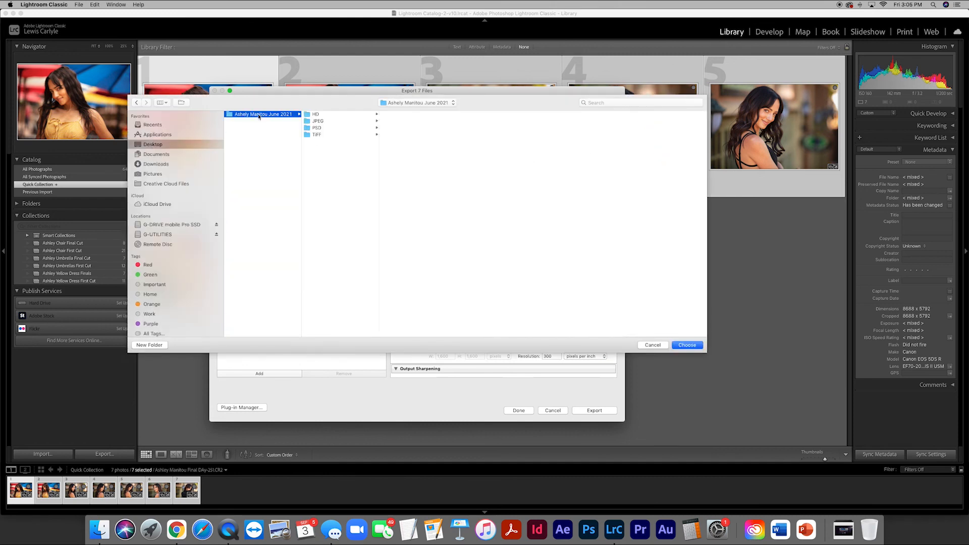
left_click(309, 128)
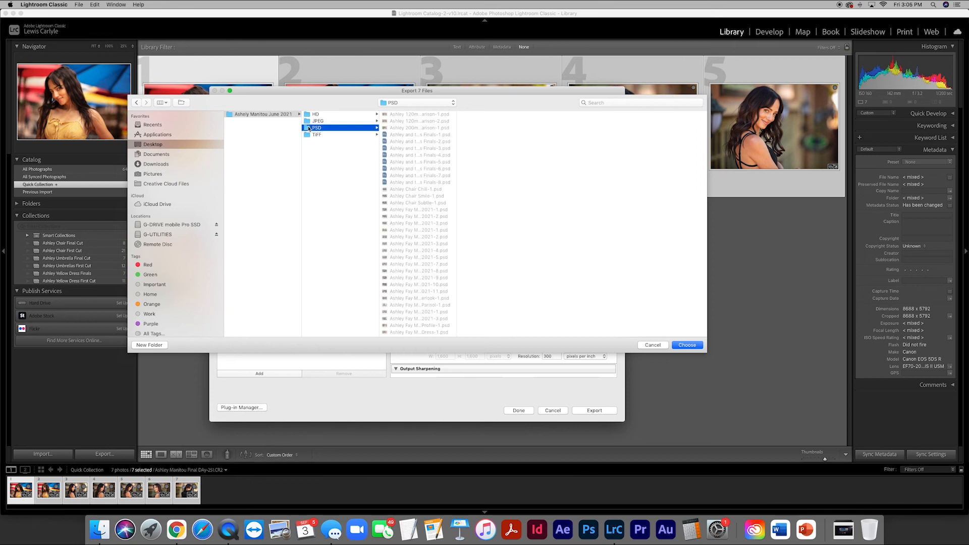
left_click(687, 345)
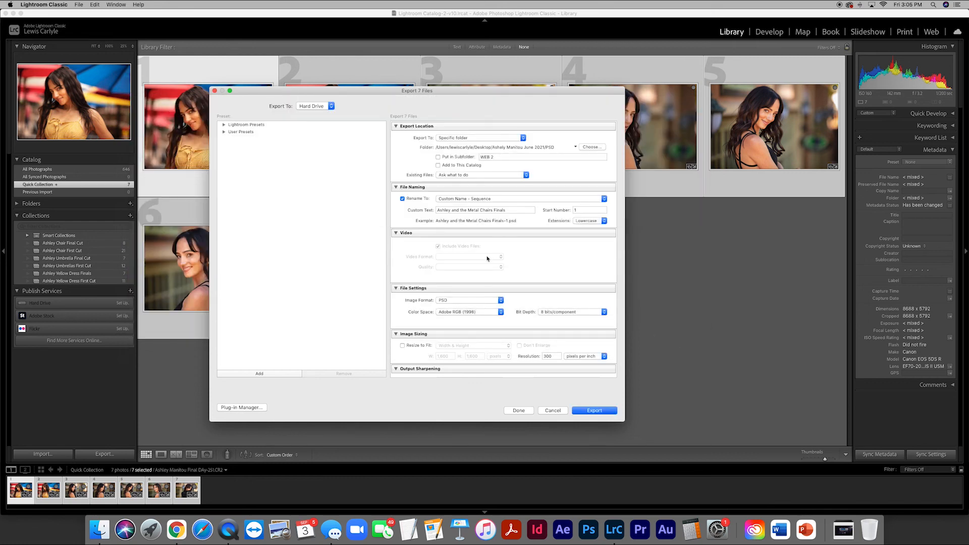
- Set the export's custom file name text to the model's first name followed by "and the Umbrellas Plus Bonus"
triple_click(458, 210)
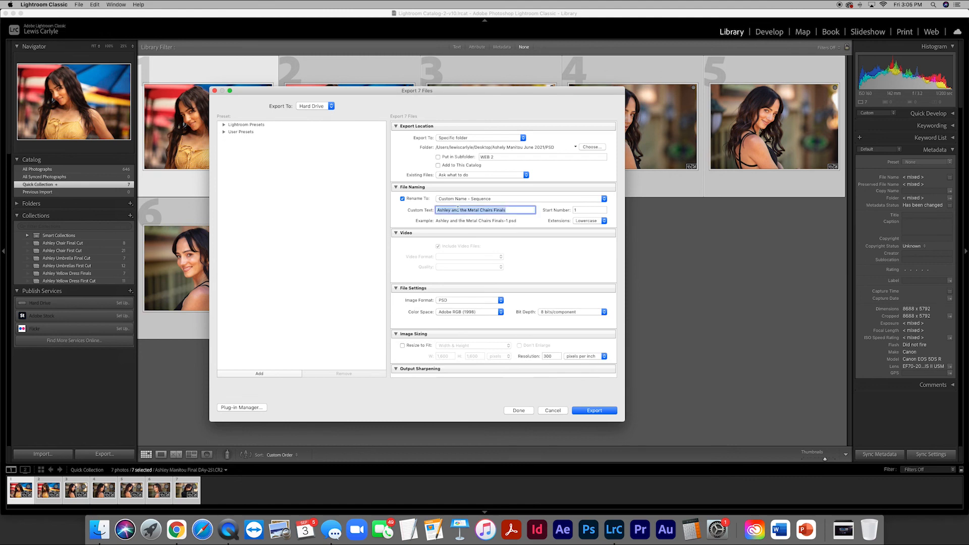
type("Ashley and the Umbrellas Plus Bonus")
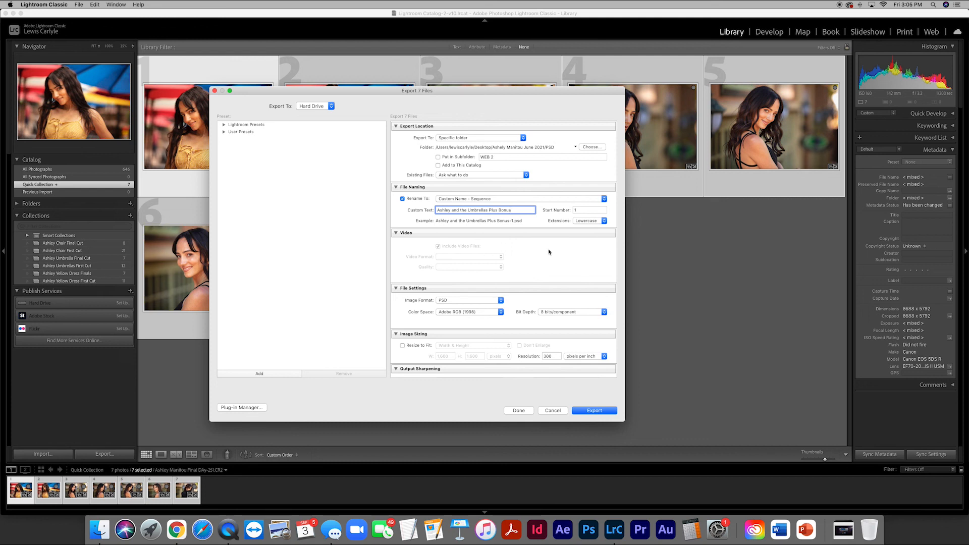
- Choose PSD as the export image format and 8 bits/component as the bit depth
scroll(544, 247, "down", 3)
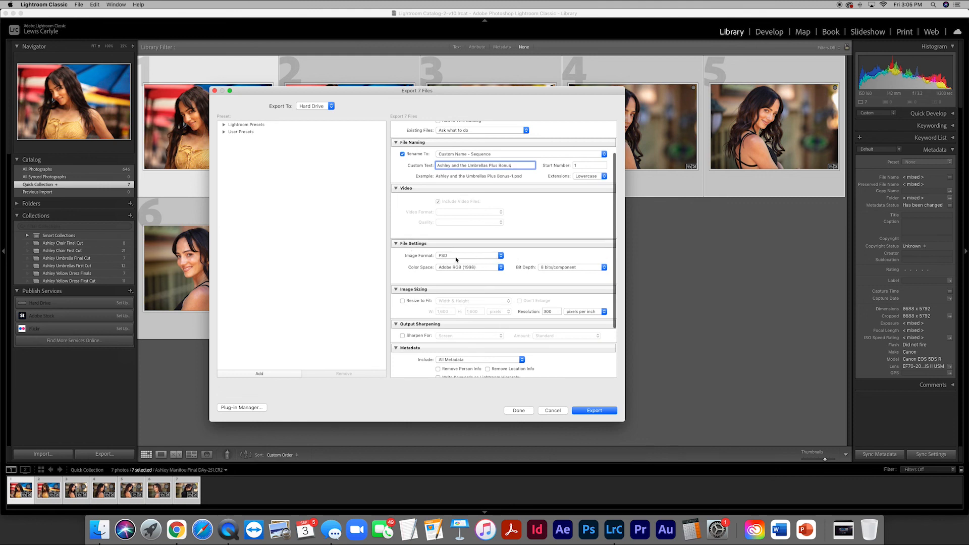
left_click(500, 256)
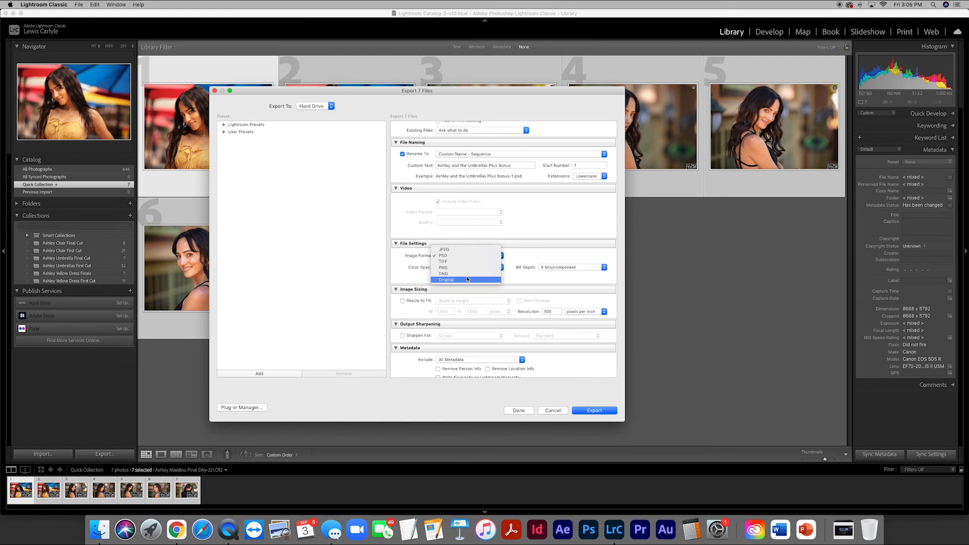
left_click(454, 257)
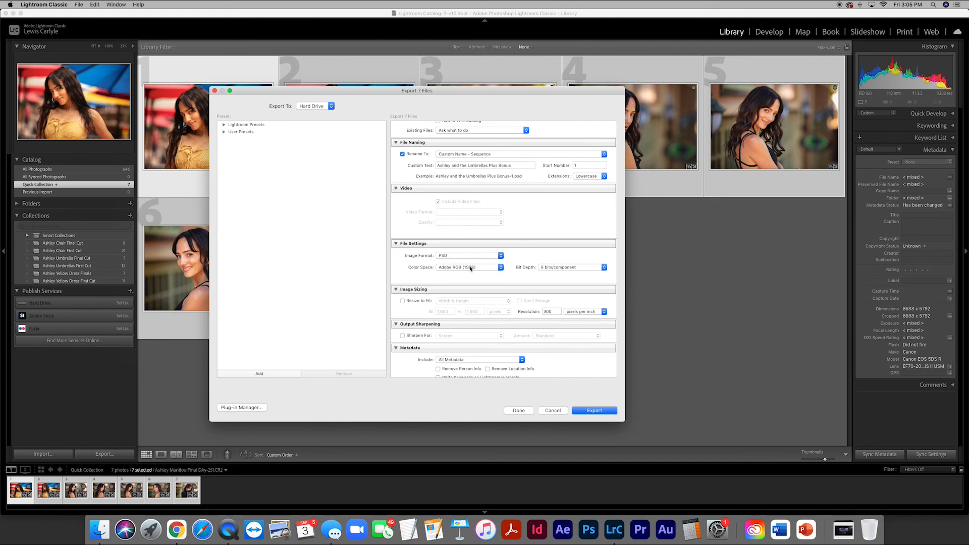
left_click(604, 267)
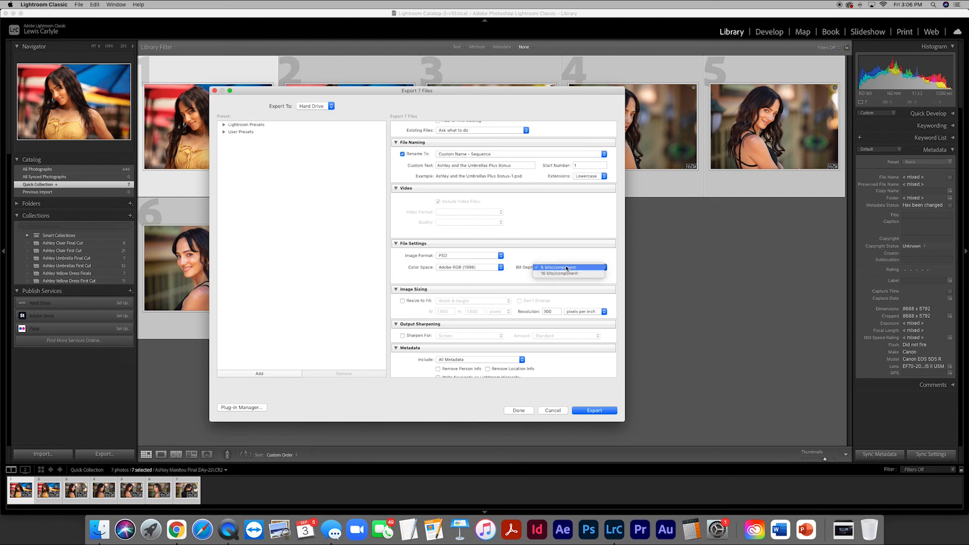
left_click(563, 269)
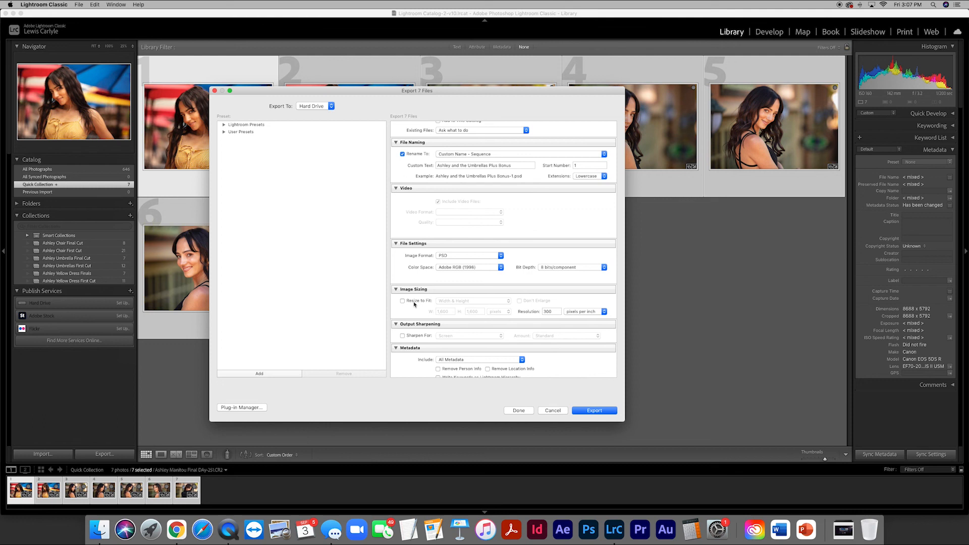
- Look over the complete export settings and export the seven photos
scroll(413, 303, "up", 3)
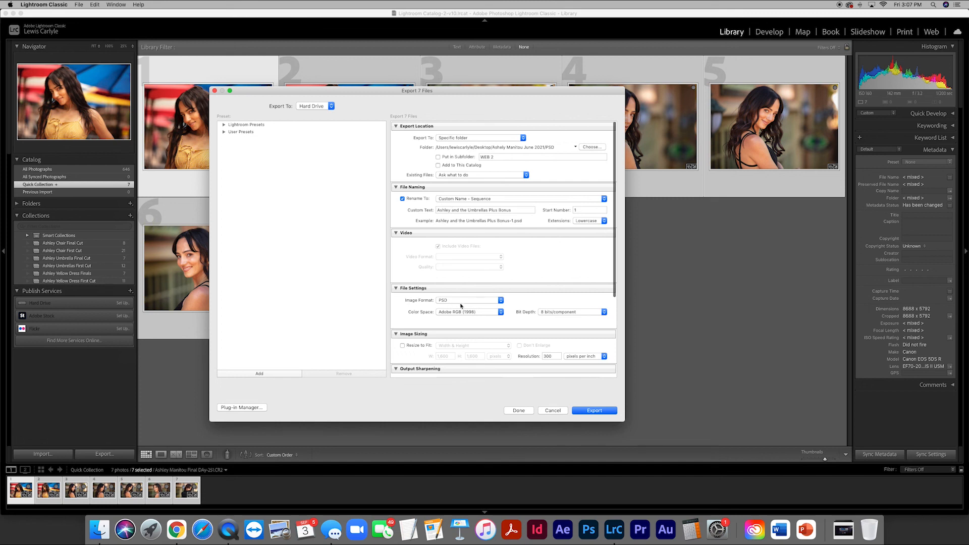
scroll(446, 302, "down", 4)
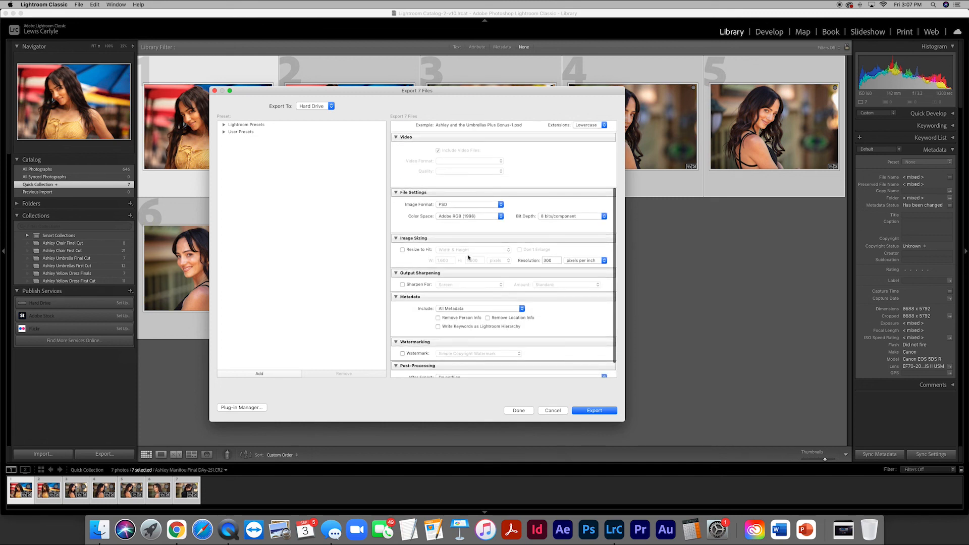
left_click(595, 411)
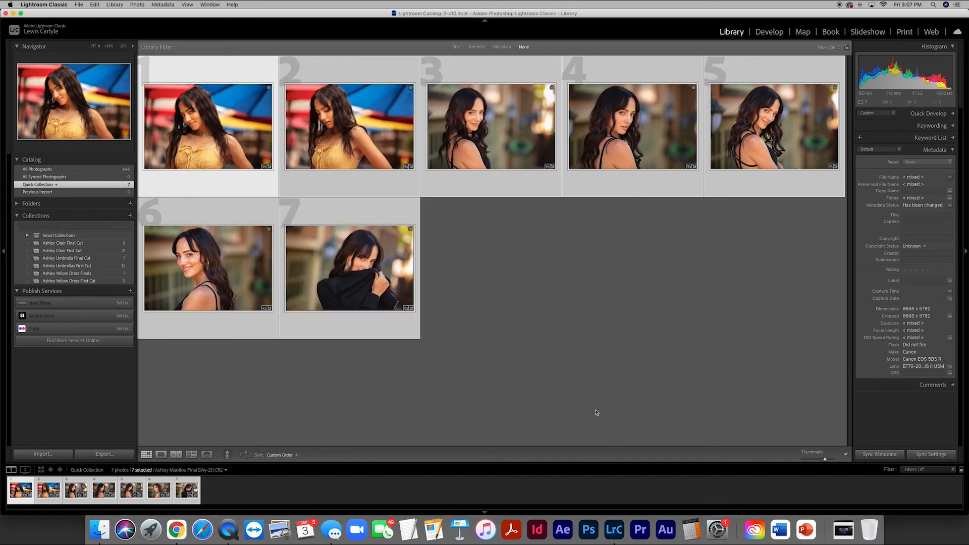